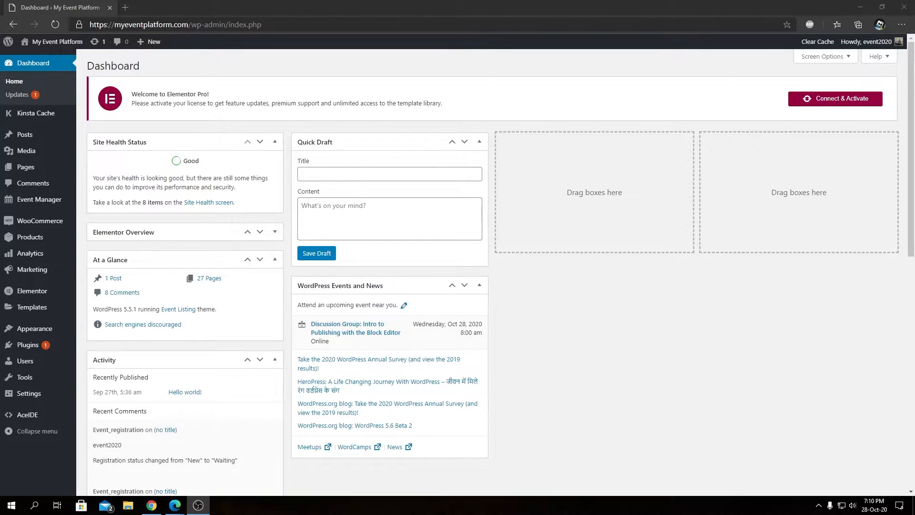
Step: Open the live site in a new browser tab and go to its Events page
click(710, 364)
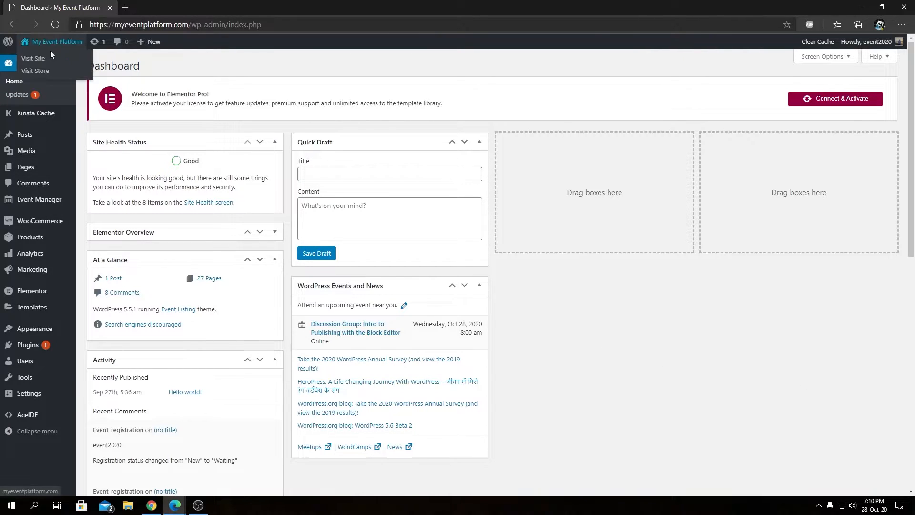
right_click(45, 57)
click(57, 65)
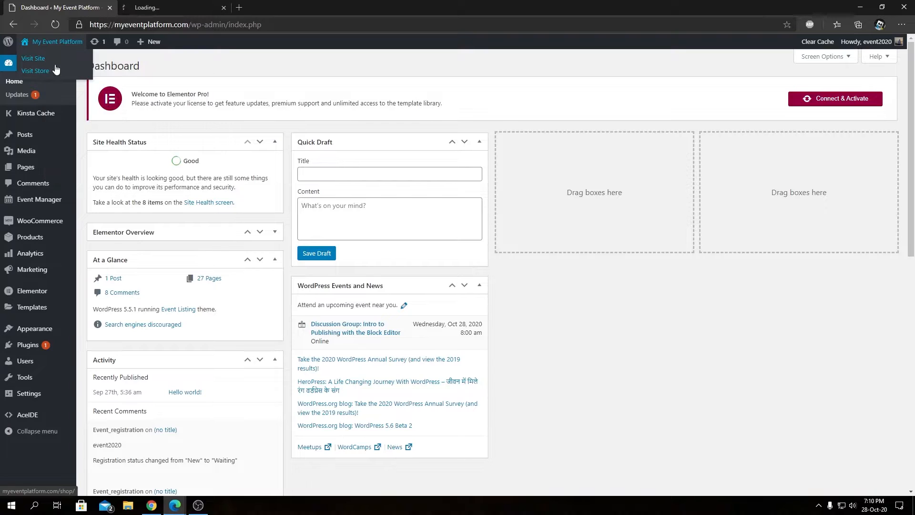
click(151, 10)
click(486, 85)
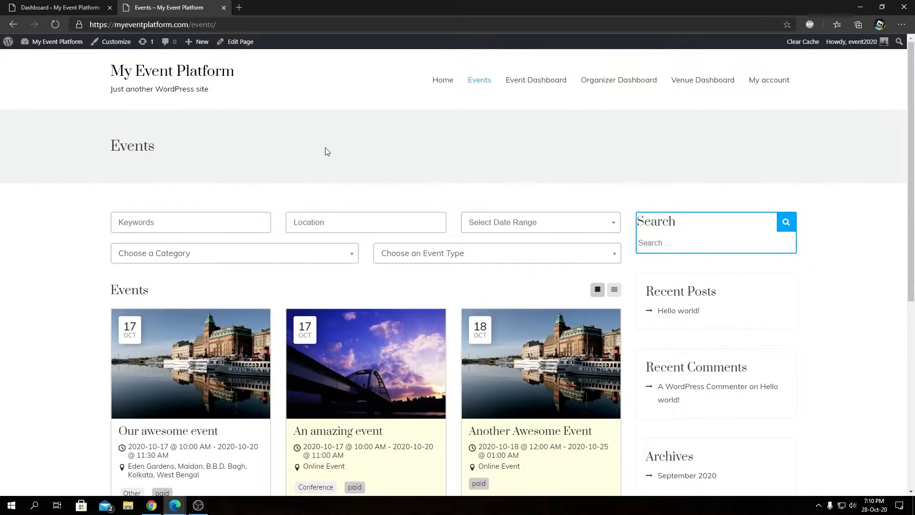
Step: Open the "Our awesome event" listing and examine the layout of its single event page
scroll(327, 149, down, 3)
click(196, 251)
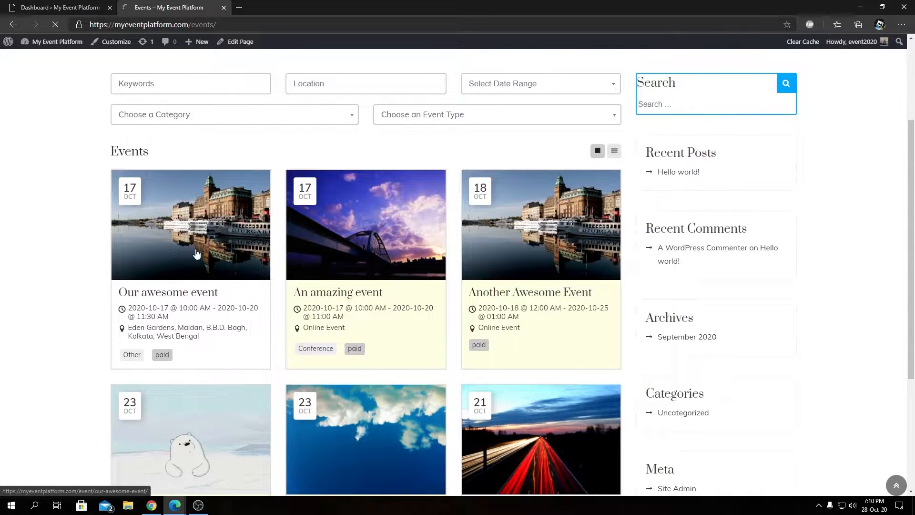
scroll(532, 225, down, 4)
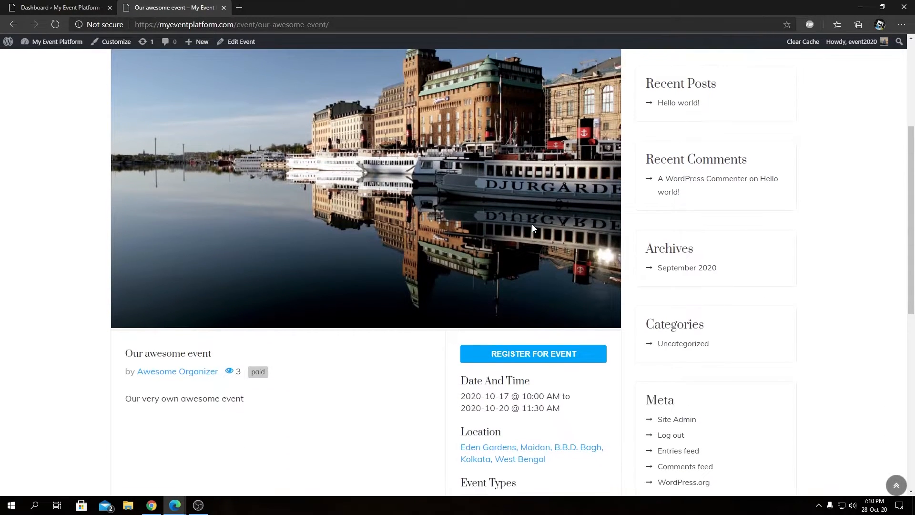
scroll(532, 228, down, 3)
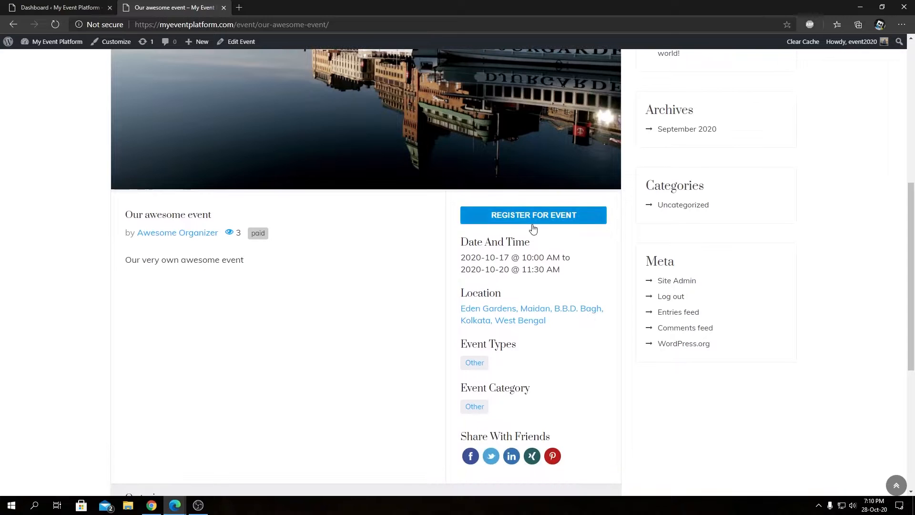
scroll(536, 200, down, 6)
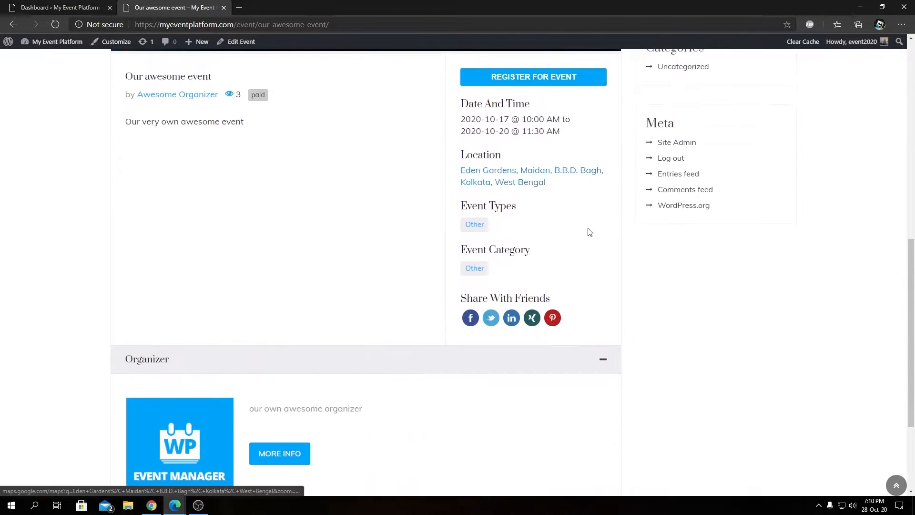
scroll(539, 286, up, 6)
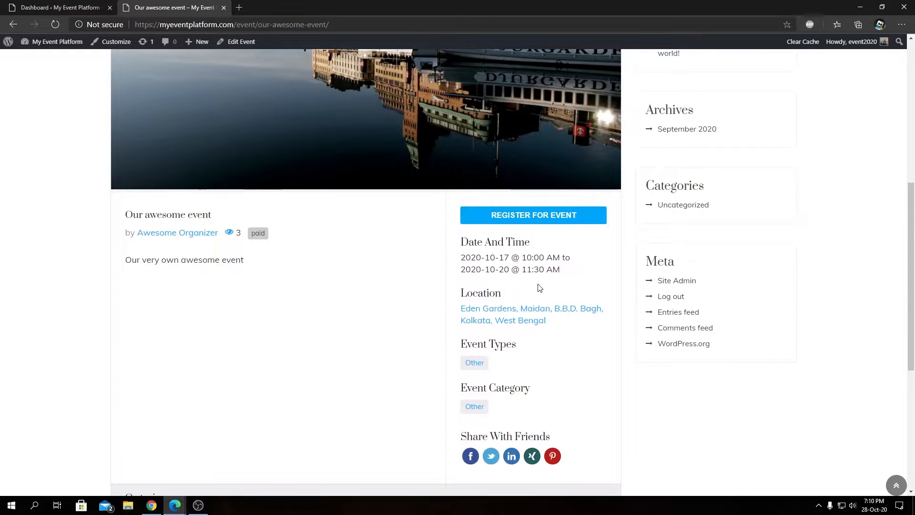
scroll(540, 288, up, 6)
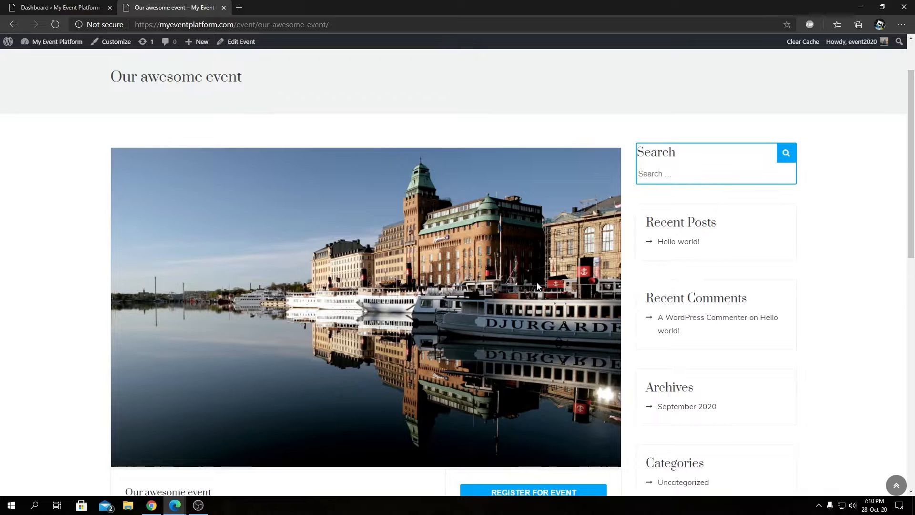
Step: Return to the WordPress dashboard and open the saved Elementor templates list
click(77, 6)
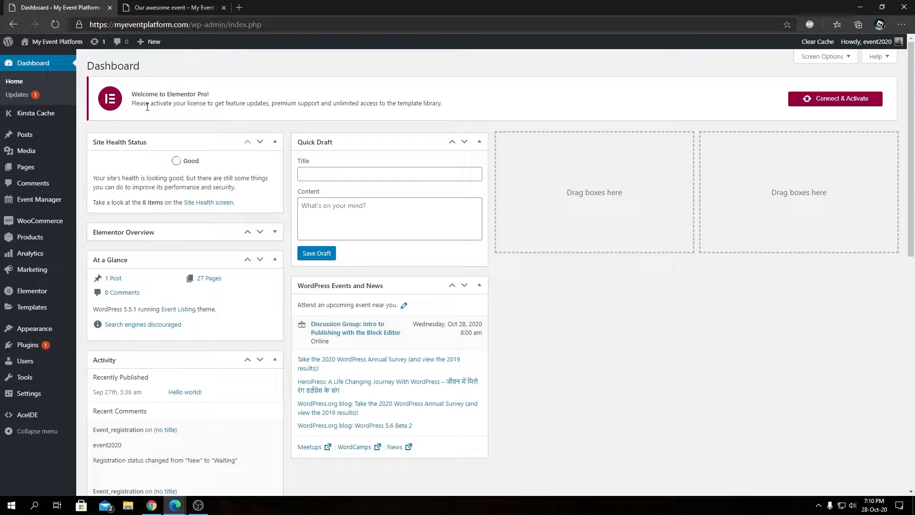
mouse_move(33, 310)
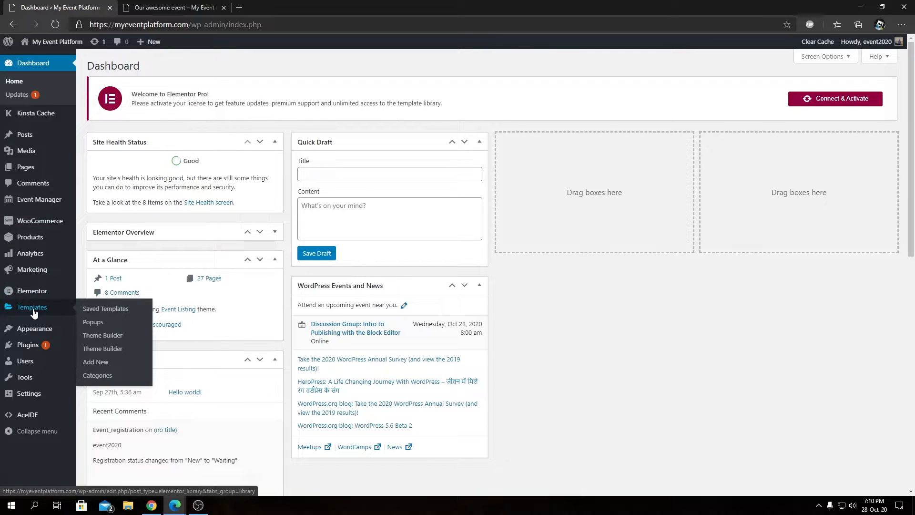
click(33, 310)
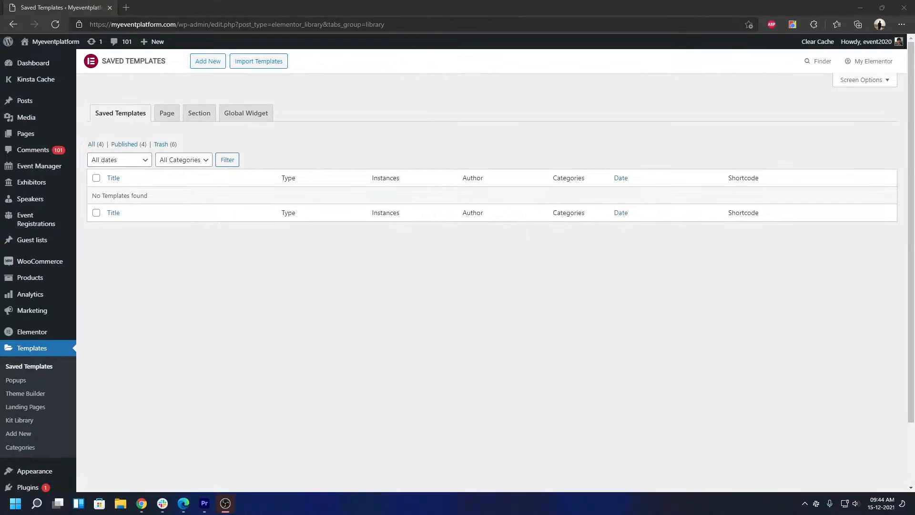
Step: Create a new template of type Page named "Single Event" and dismiss the template library
click(208, 67)
click(528, 261)
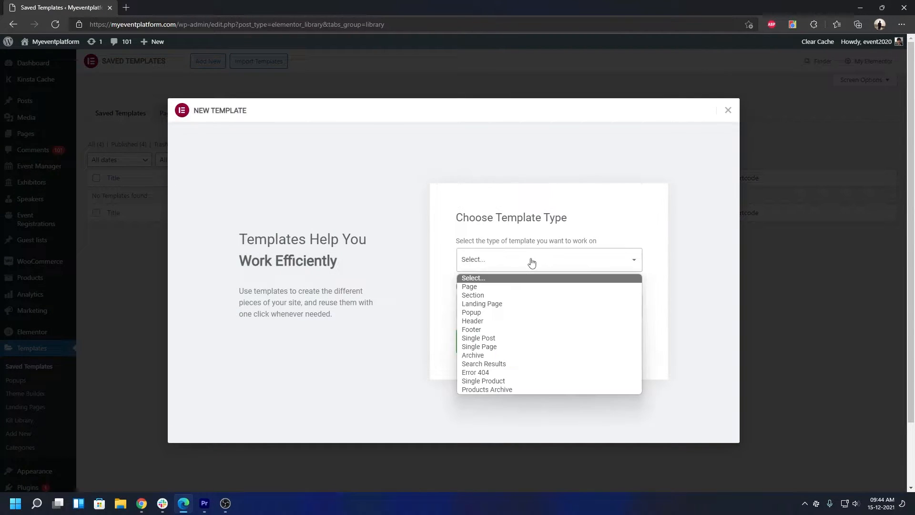
click(508, 288)
click(502, 310)
text(Single Event)
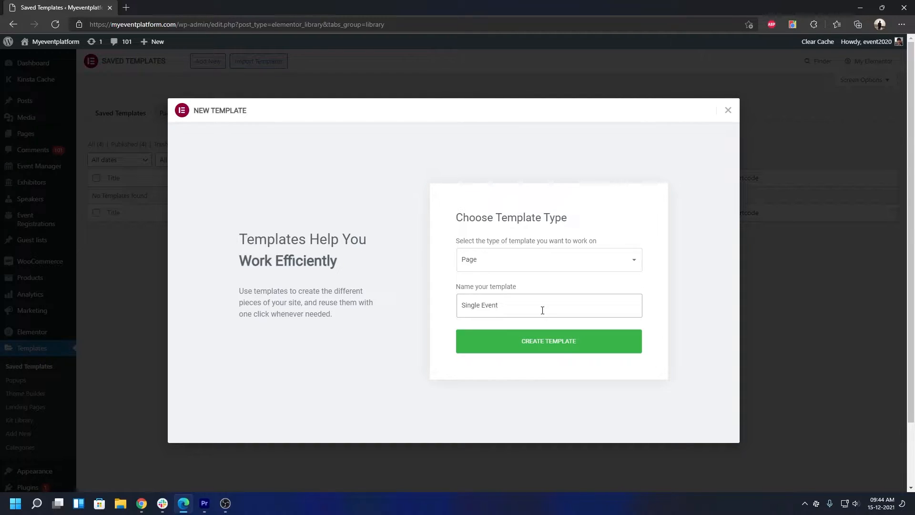
click(547, 344)
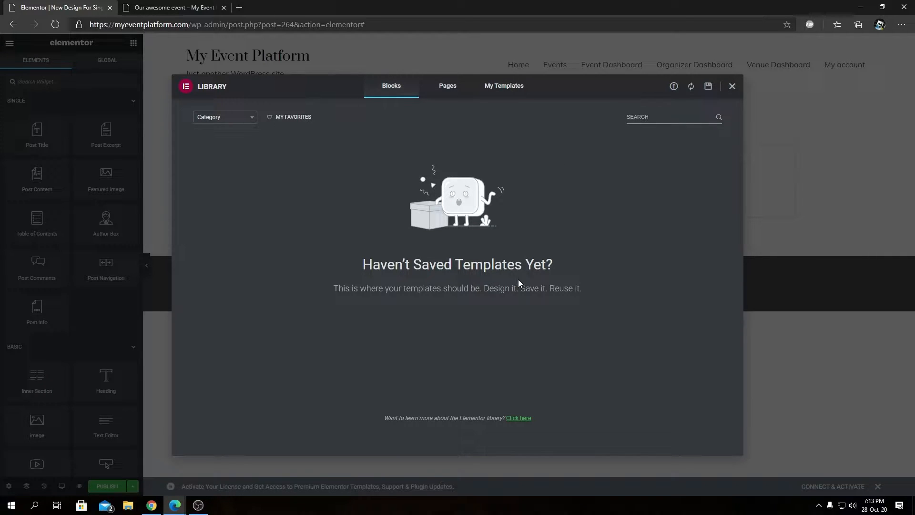
click(733, 87)
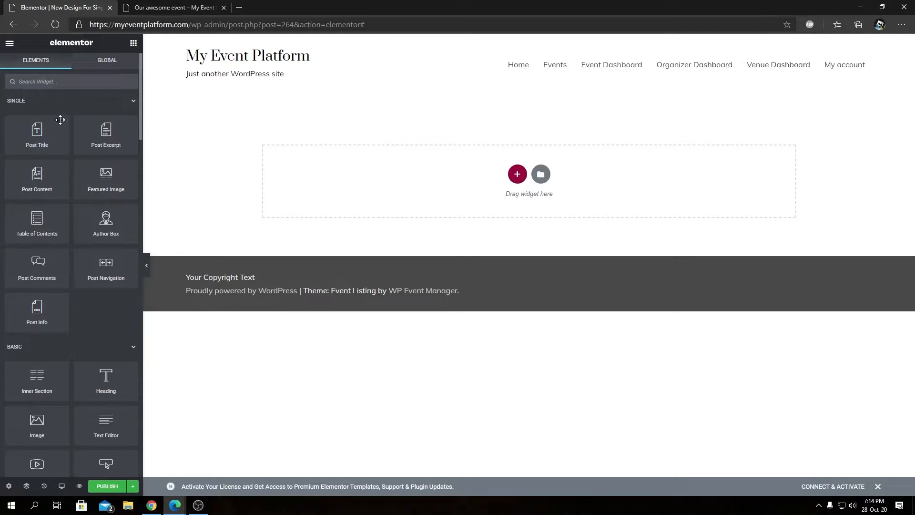
Step: Find the widgets matching "Single Event" and place the Single Event Field widget in the empty page area
scroll(75, 210, down, 3)
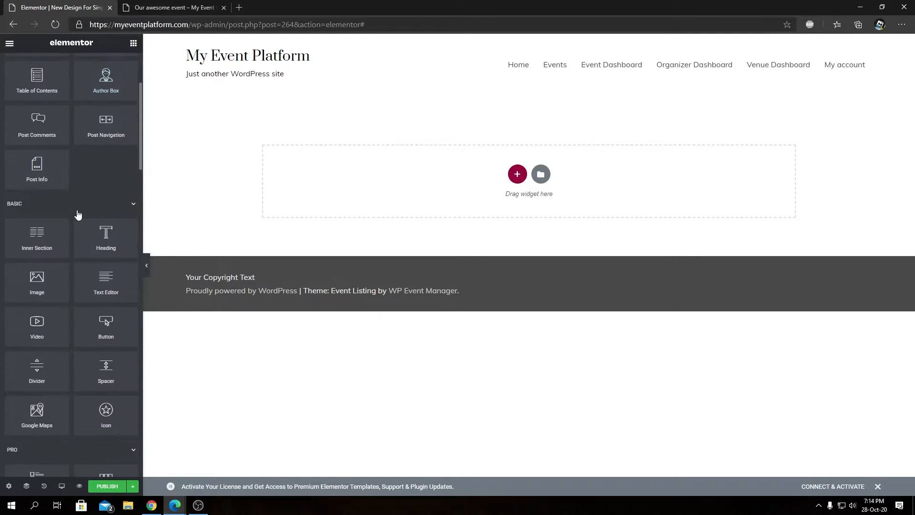
scroll(72, 249, down, 2)
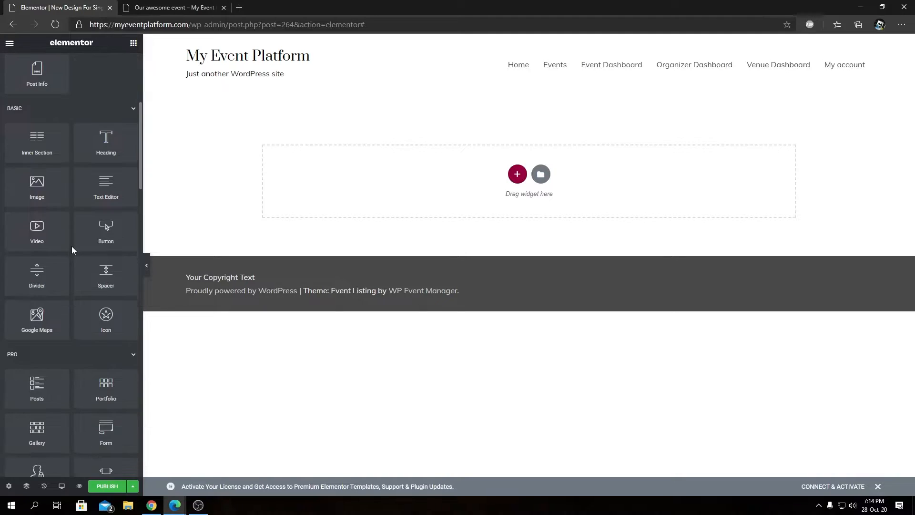
scroll(72, 249, down, 6)
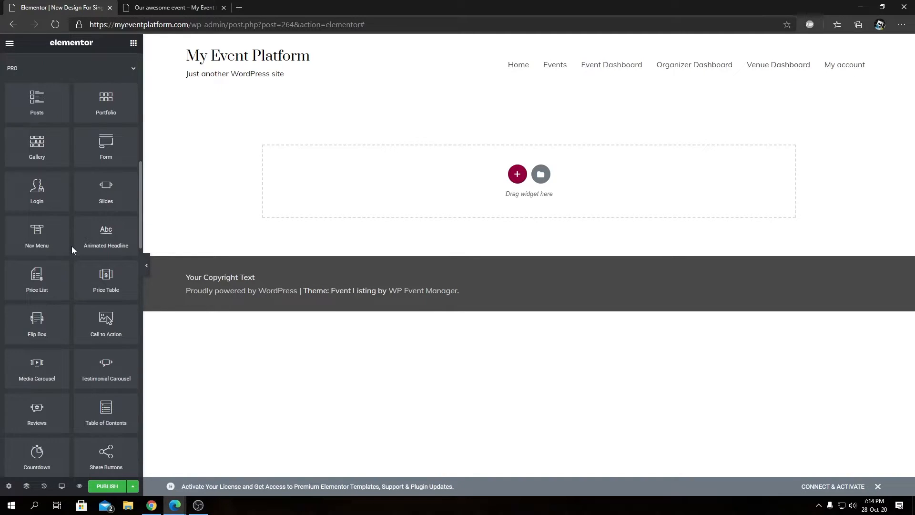
scroll(72, 250, down, 3)
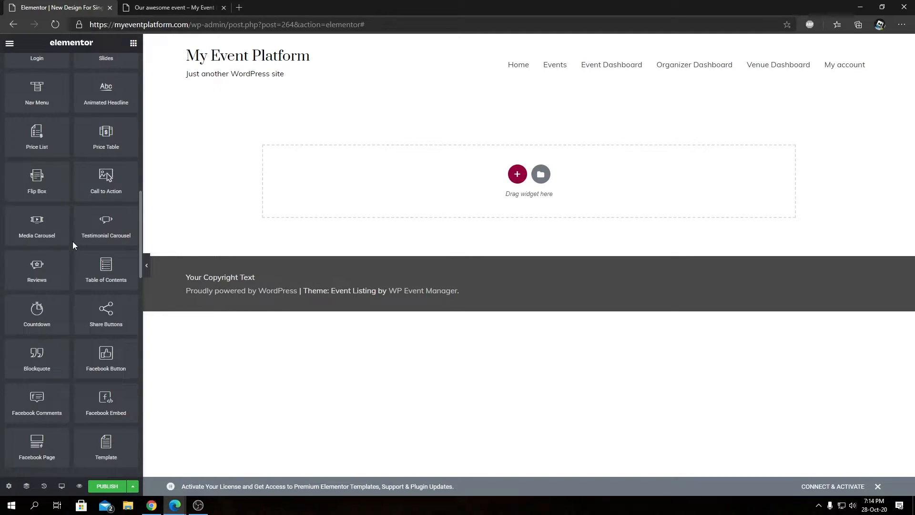
scroll(55, 284, down, 3)
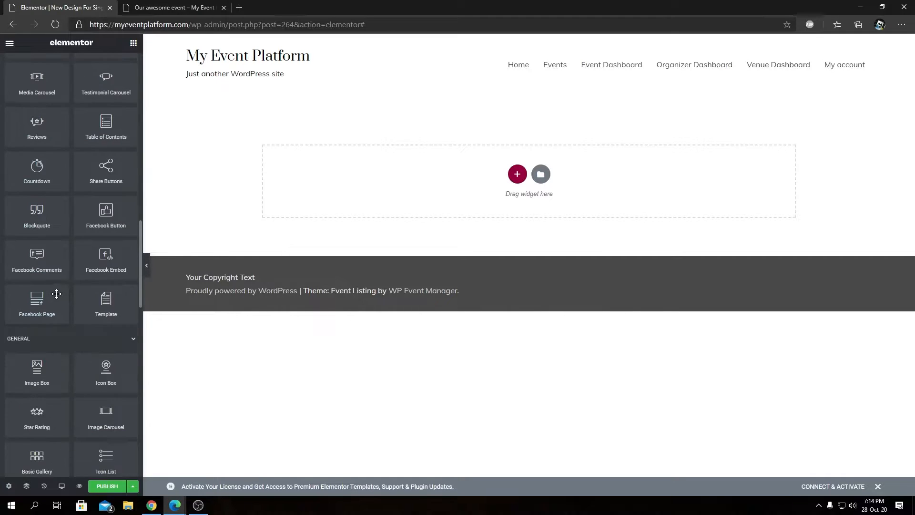
scroll(56, 284, up, 15)
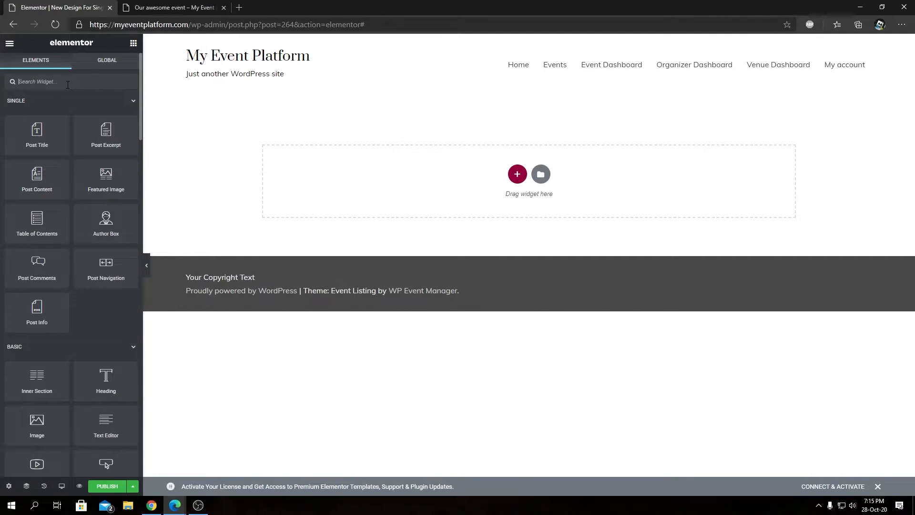
text(Single Event)
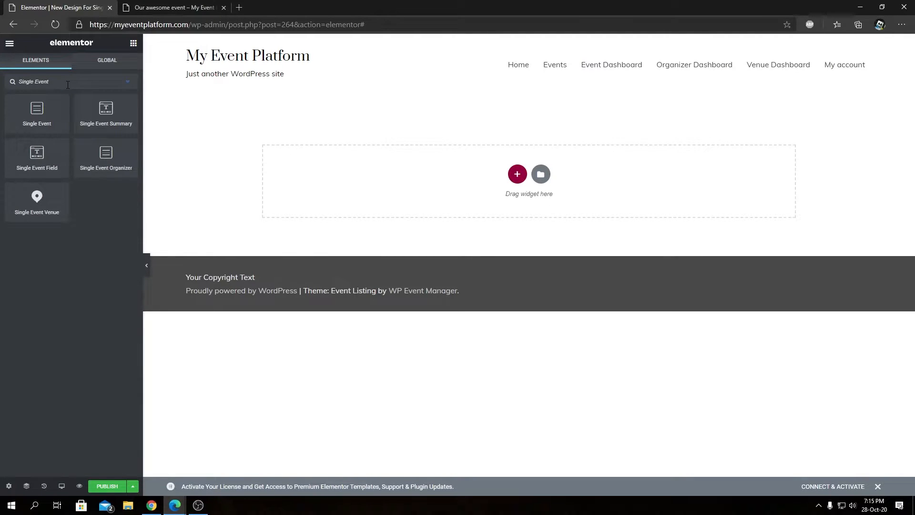
click(76, 258)
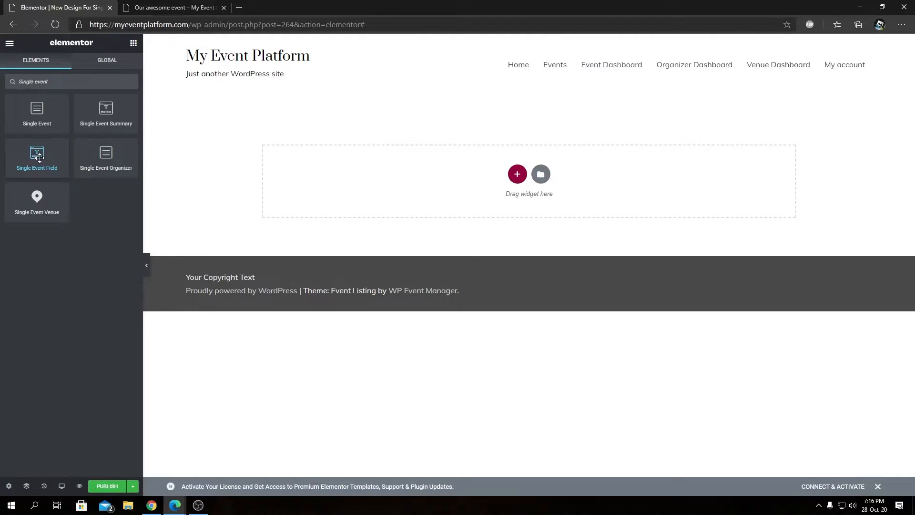
drag(37, 164, 349, 175)
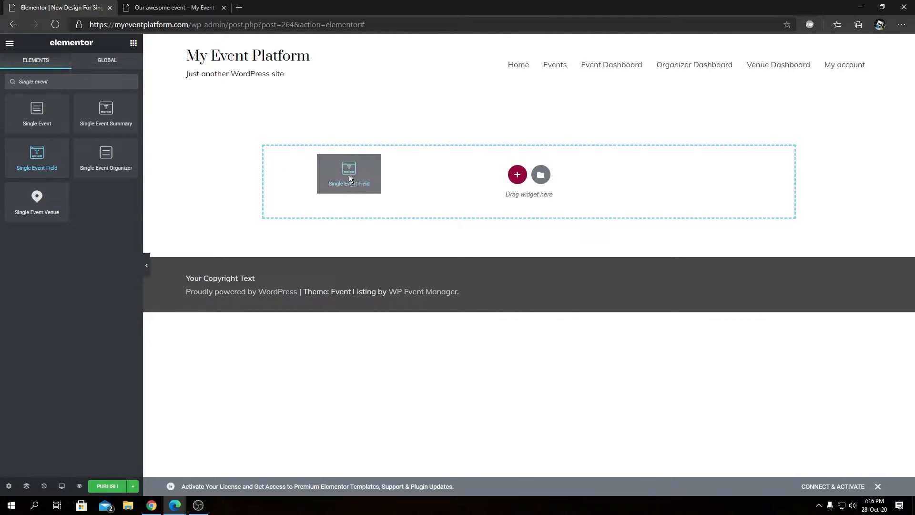
drag(349, 175, 349, 175)
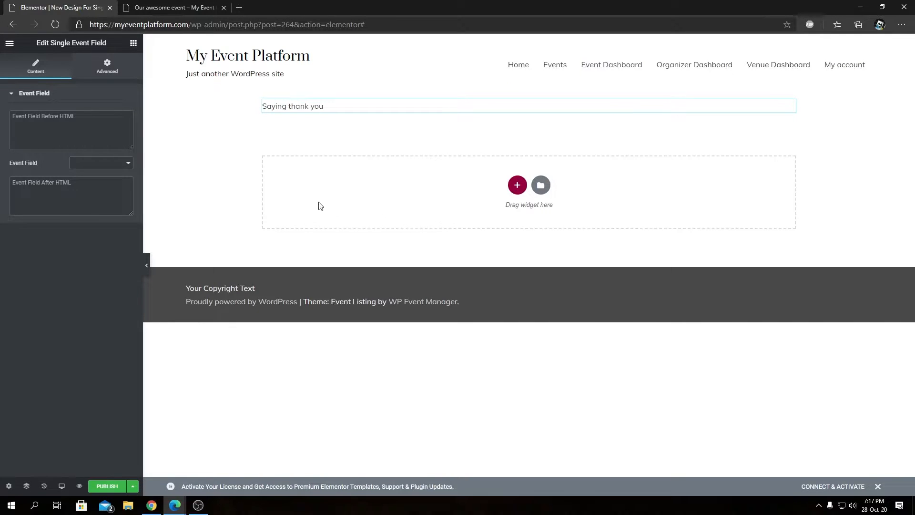
Step: Review the "Saying thank you" event page on the live site, then return to the template editor
click(194, 12)
key(alt+Left)
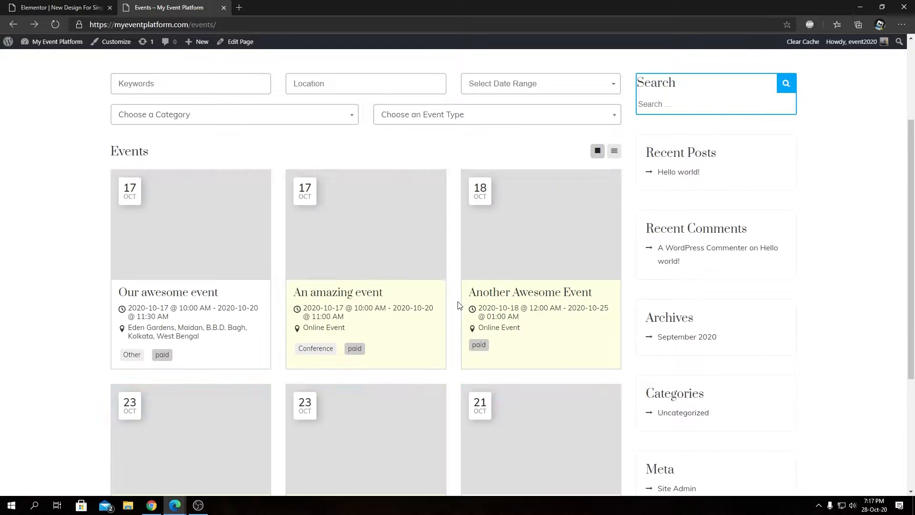
scroll(458, 303, down, 3)
click(341, 371)
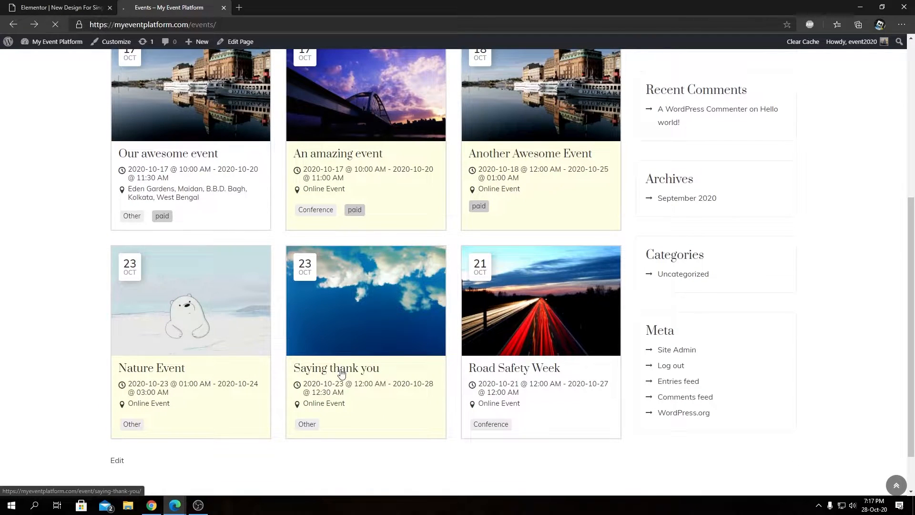
scroll(334, 301, down, 5)
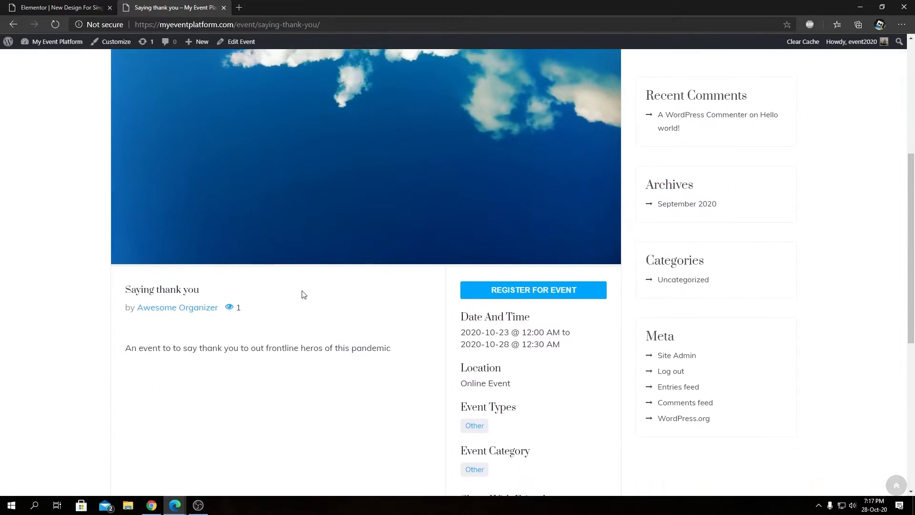
click(94, 6)
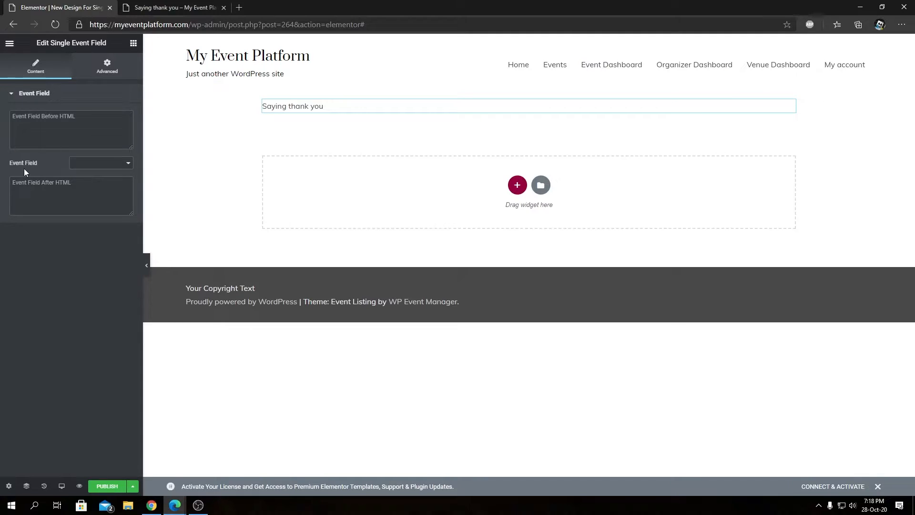
Step: Set the Single Event Field widget to show Event Title, leaving the before and after HTML empty
click(101, 164)
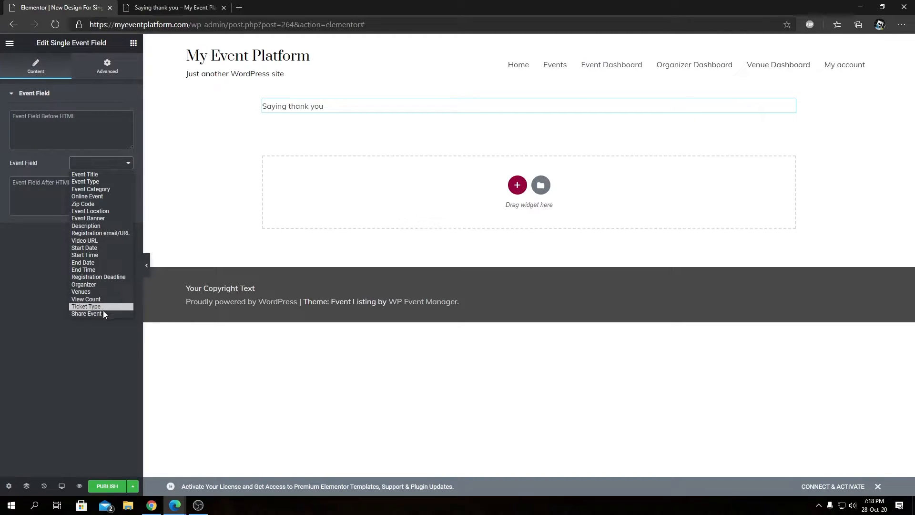
click(42, 276)
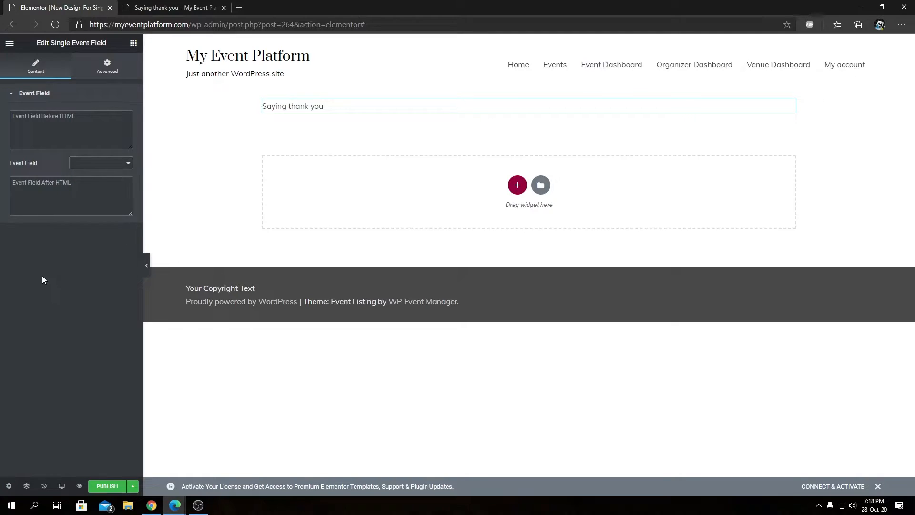
click(115, 164)
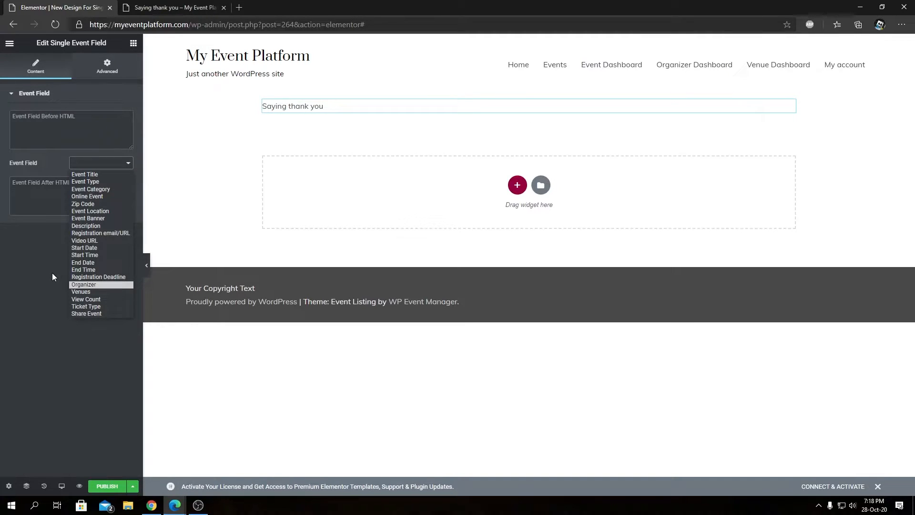
click(95, 176)
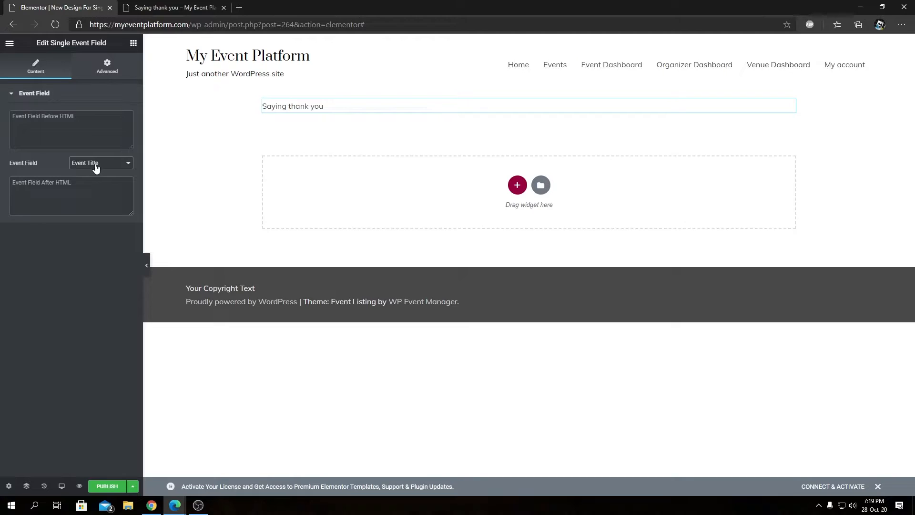
click(50, 133)
click(52, 182)
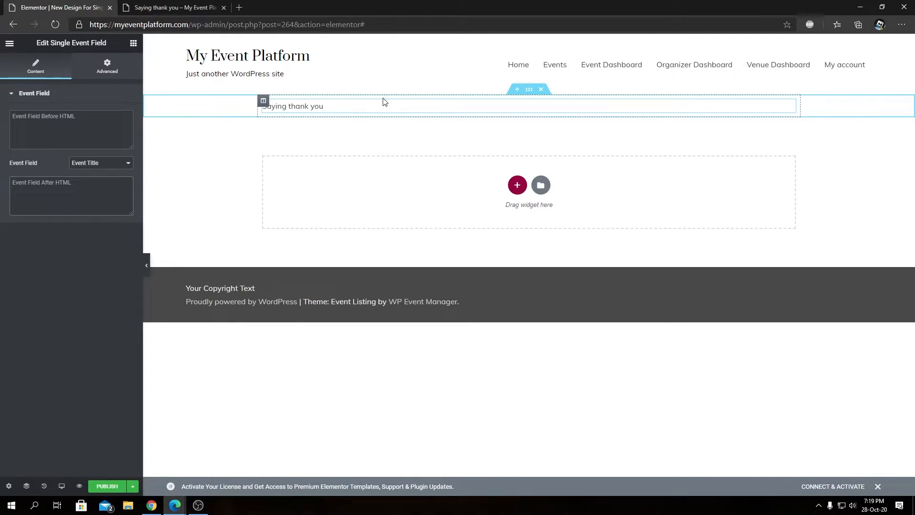
Step: Examine the Single Event Field widget's advanced settings: Custom CSS, Motion Effects, Background, Border, Positioning and Responsive
click(47, 134)
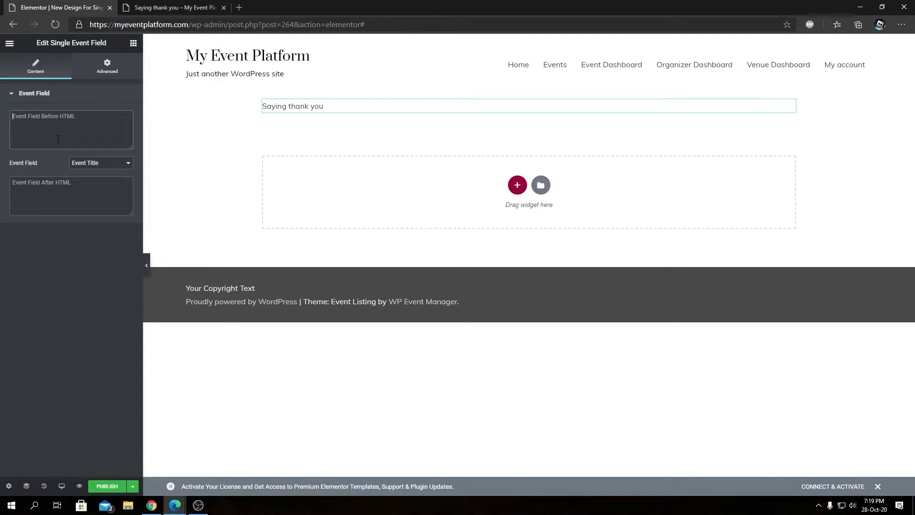
click(91, 69)
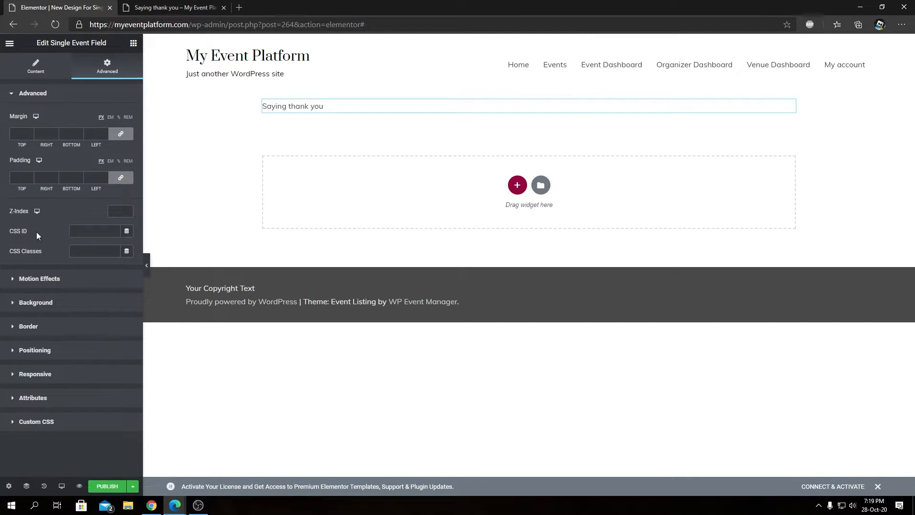
click(38, 421)
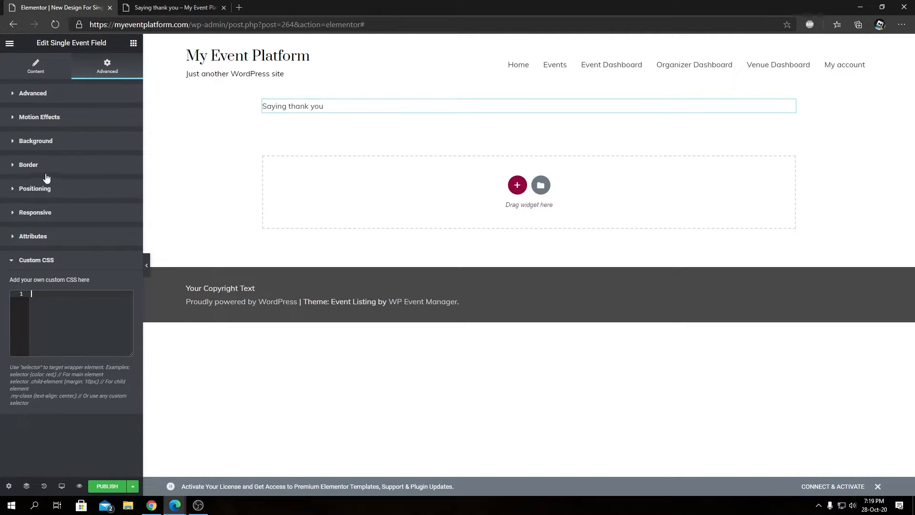
click(50, 121)
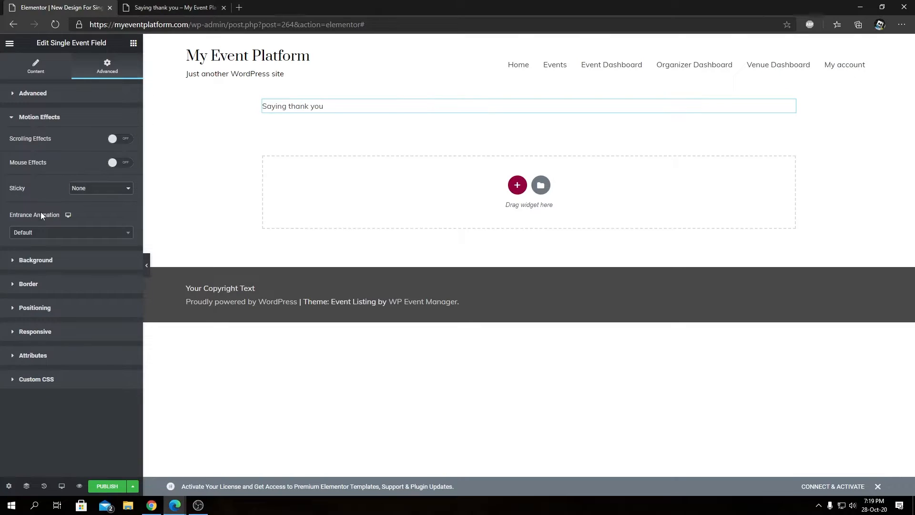
click(38, 262)
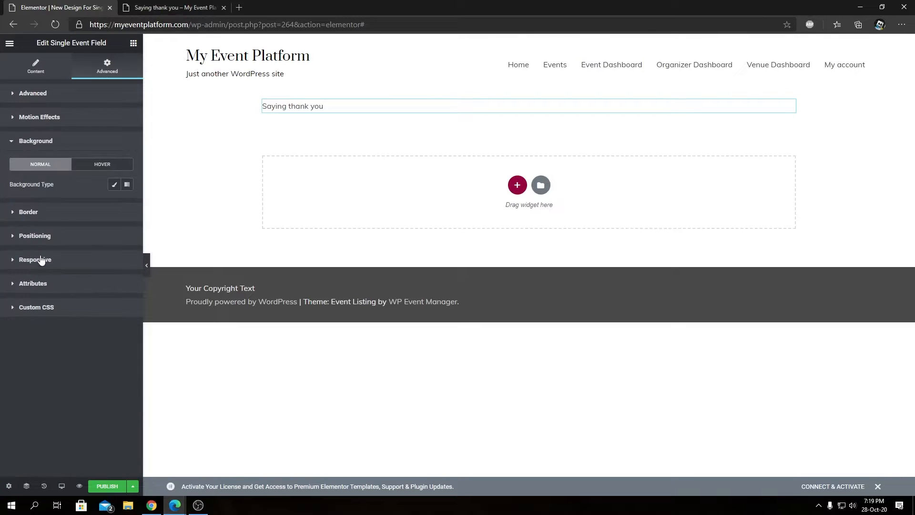
click(48, 212)
click(35, 296)
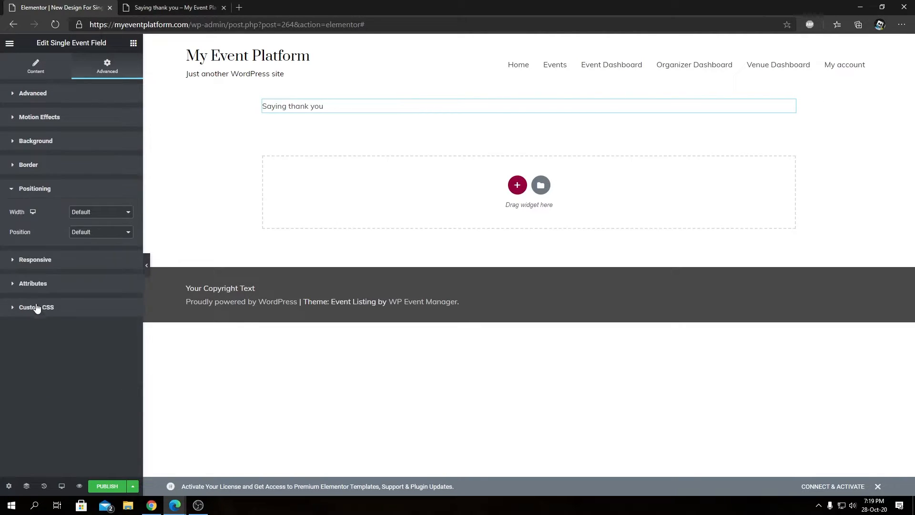
click(50, 264)
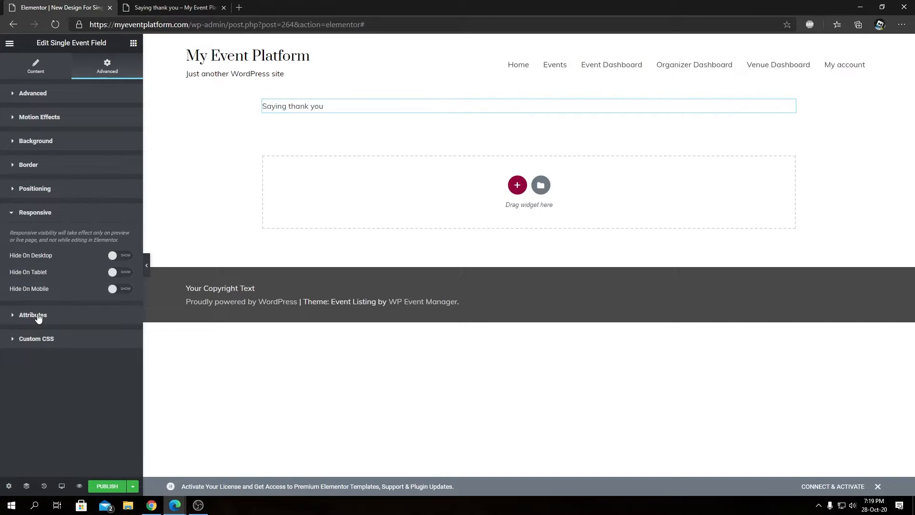
Step: Look through the dynamic tags offered for the widget's custom attributes, down to the WP Event Manager group
click(37, 315)
click(55, 275)
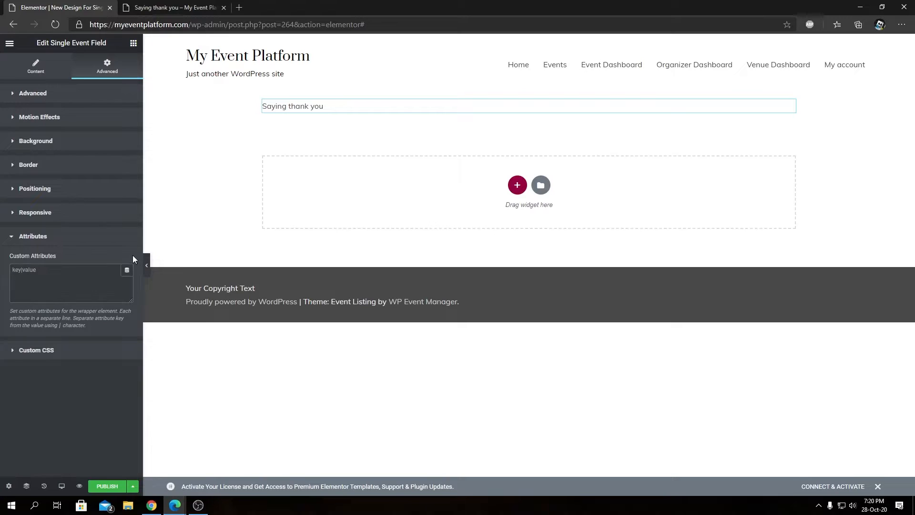
click(127, 271)
scroll(81, 337, down, 3)
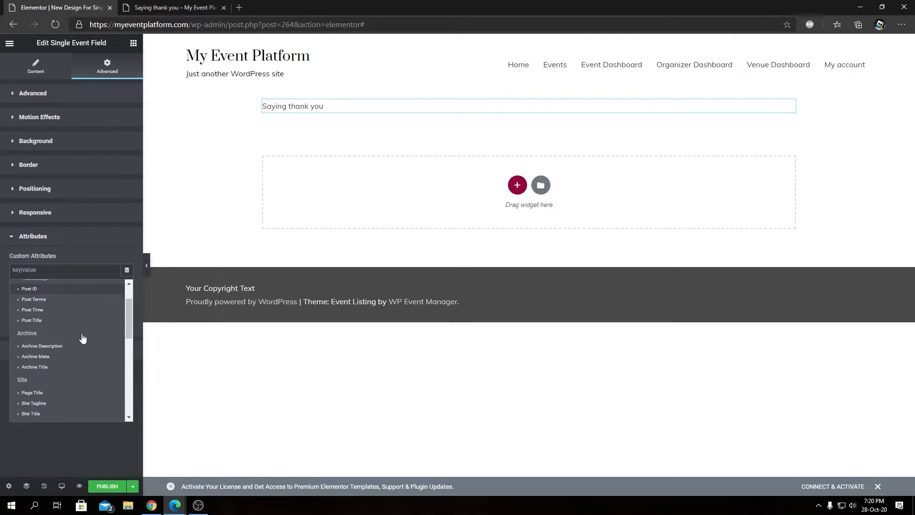
scroll(64, 348, down, 3)
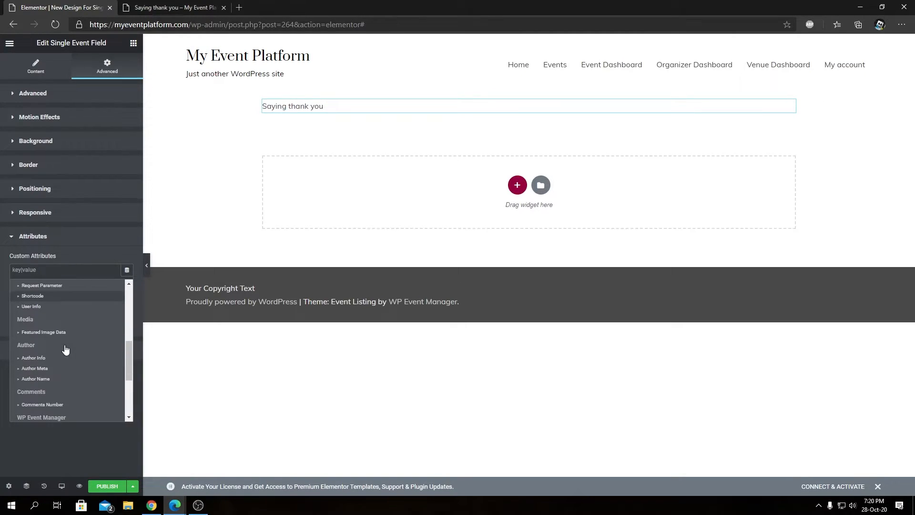
scroll(65, 376, down, 1)
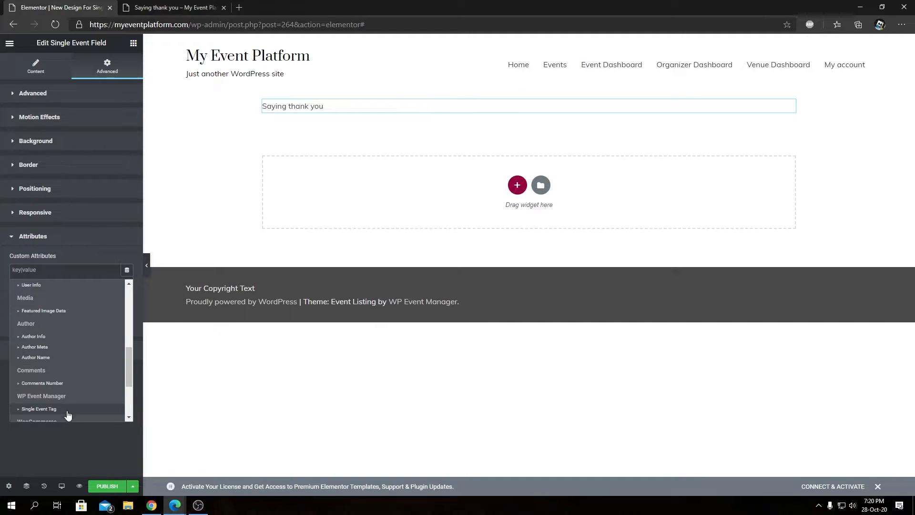
scroll(68, 413, down, 1)
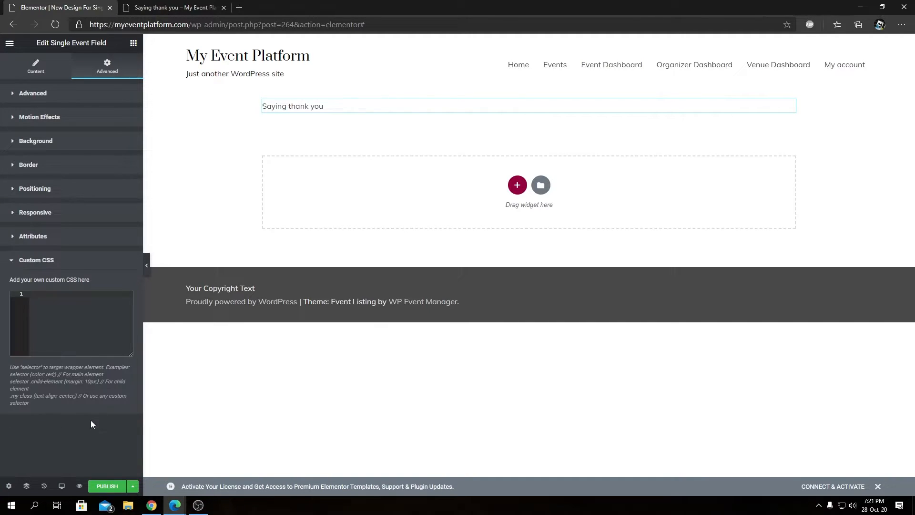
Step: Add custom CSS to the event title widget that gives the selector a font-size of 40px
click(80, 317)
text(sele)
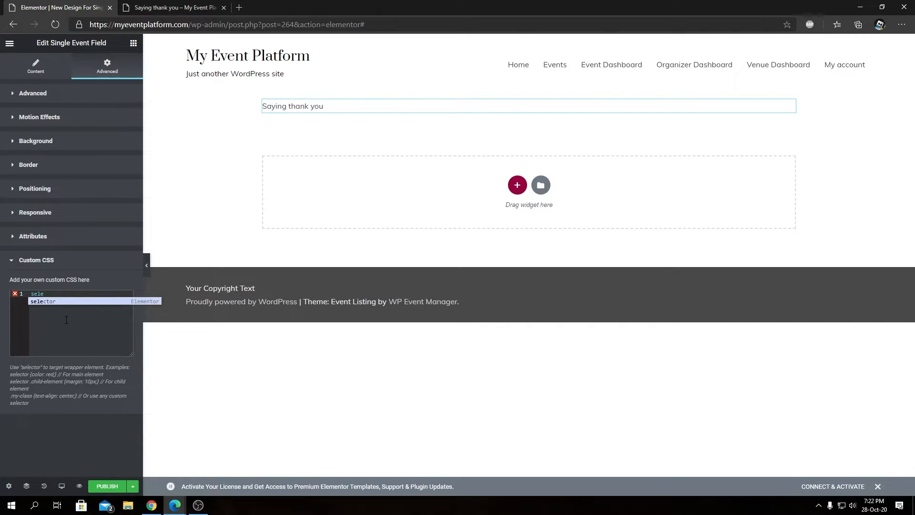
key(Return)
text({)
key(Return)
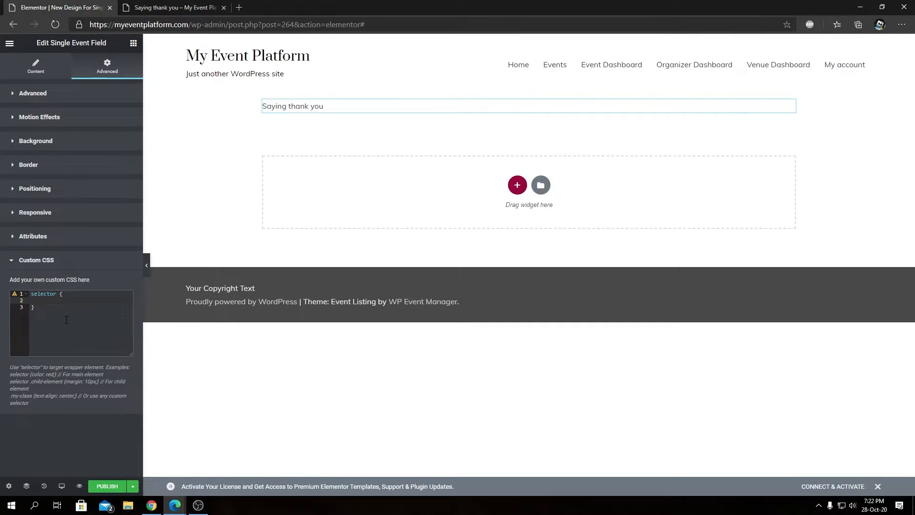
text(f)
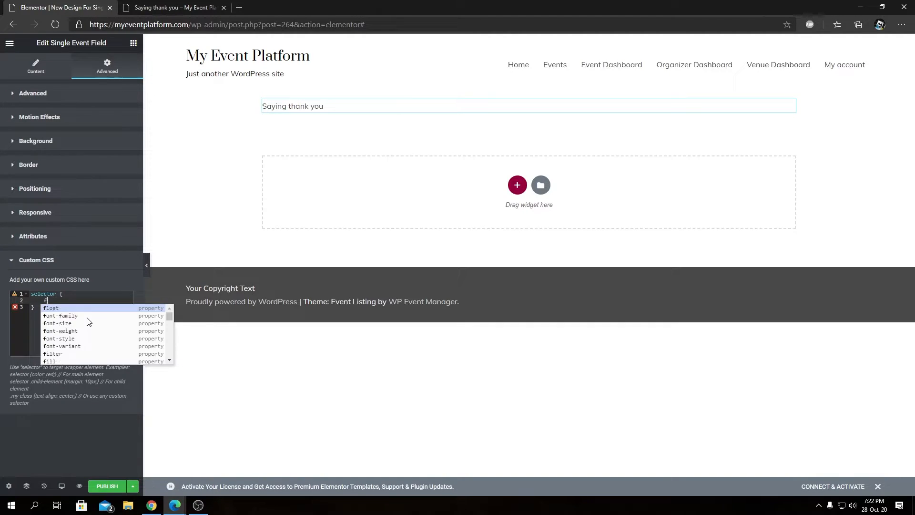
text(ont-size)
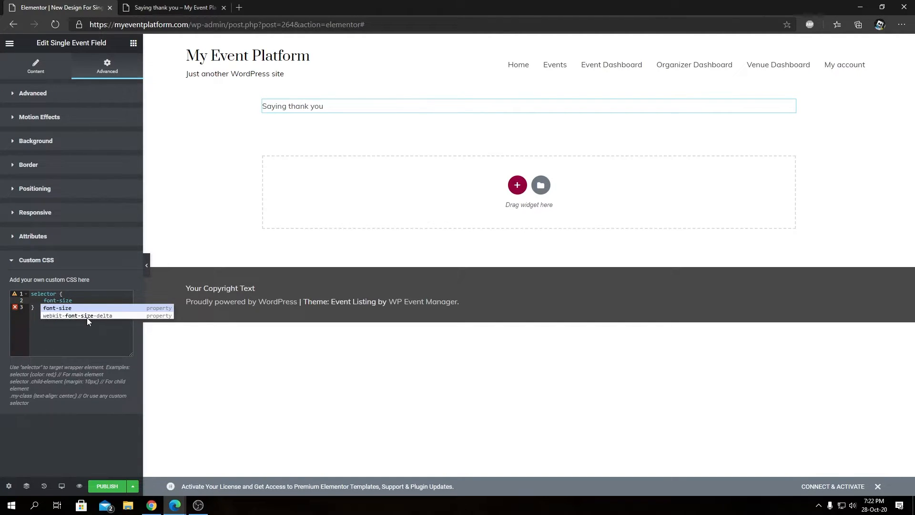
key(Return)
text(40px)
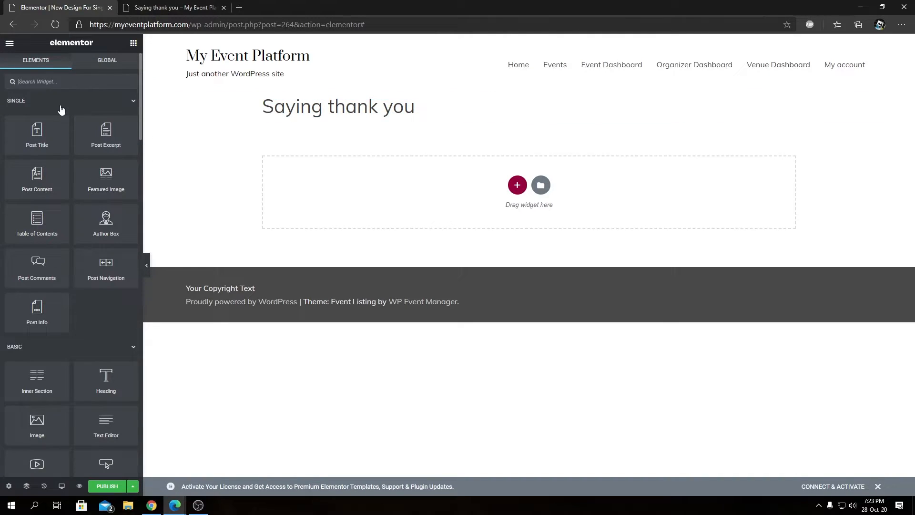
click(62, 82)
text(Single)
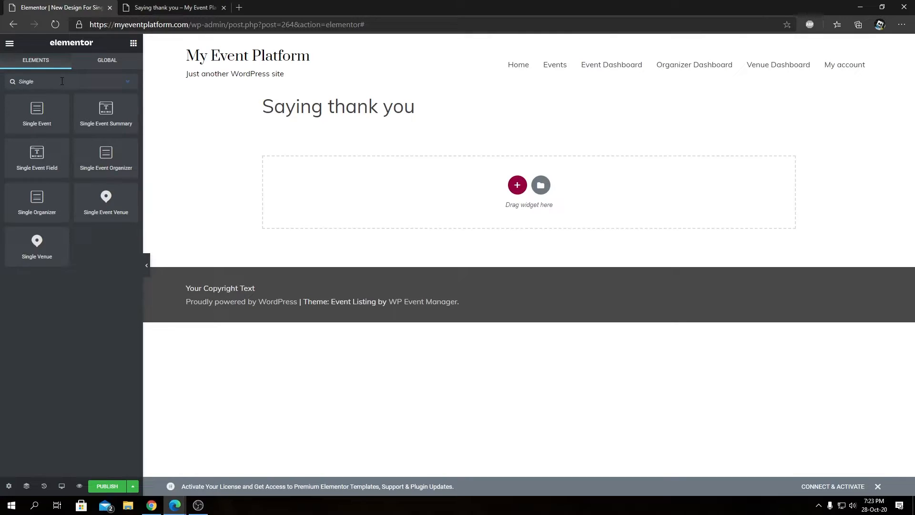
key(BackSpace)
key(BackSpace)
key(BackSpace)
key(BackSpace)
key(BackSpace)
key(BackSpace)
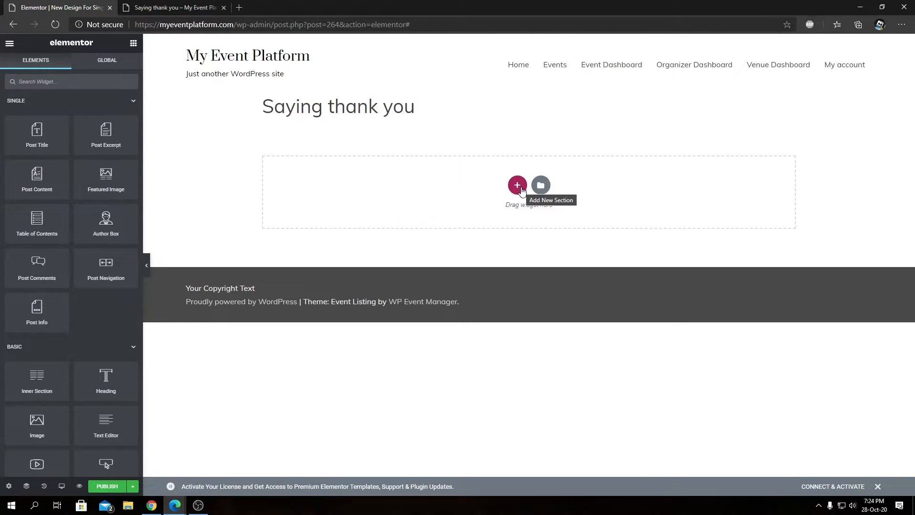
Step: Add a section with two equal columns below the event title and place the Single Event Organizer widget in its left column
click(517, 186)
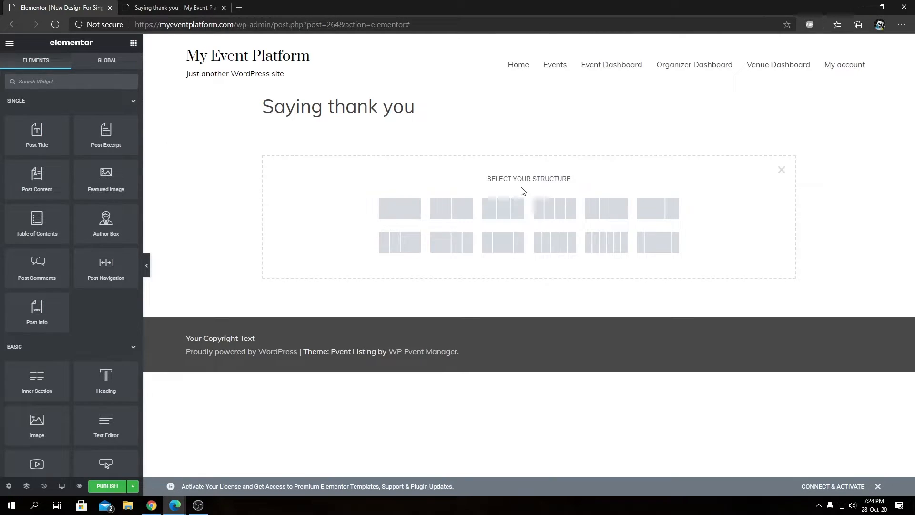
click(455, 217)
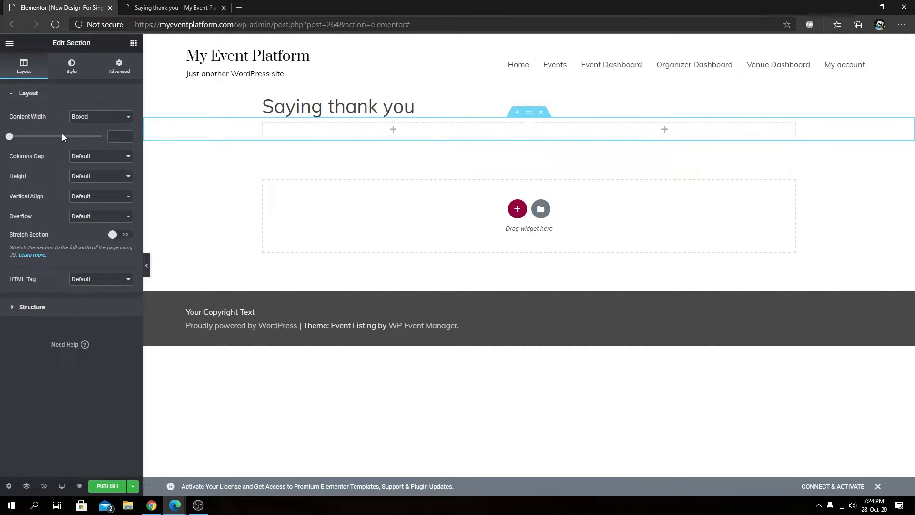
click(134, 43)
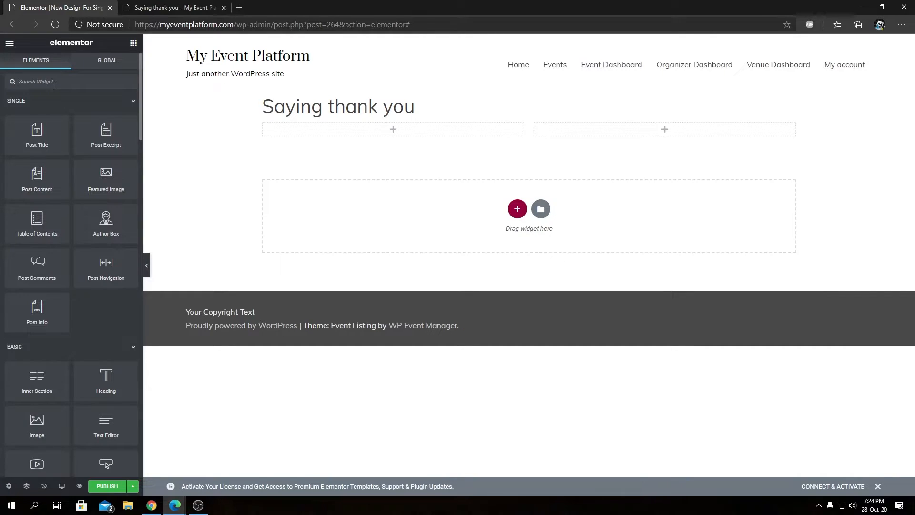
text(Single Event)
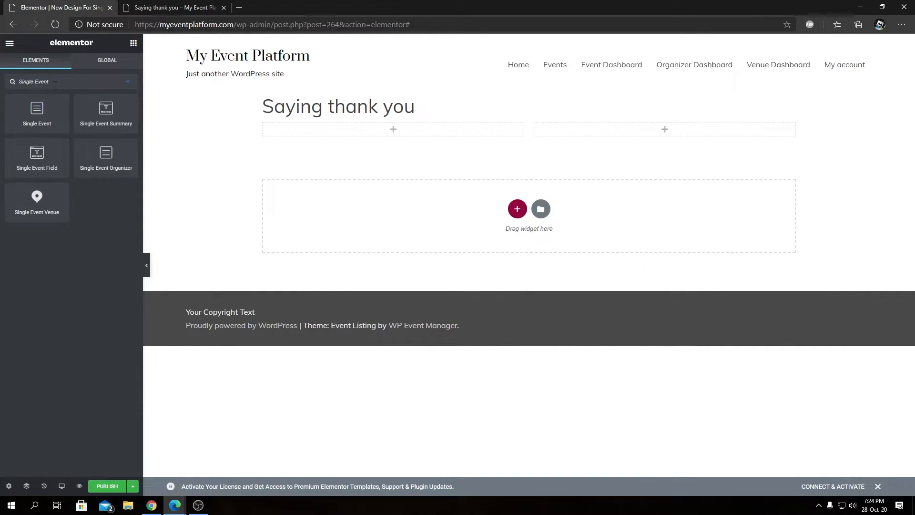
drag(106, 154, 400, 129)
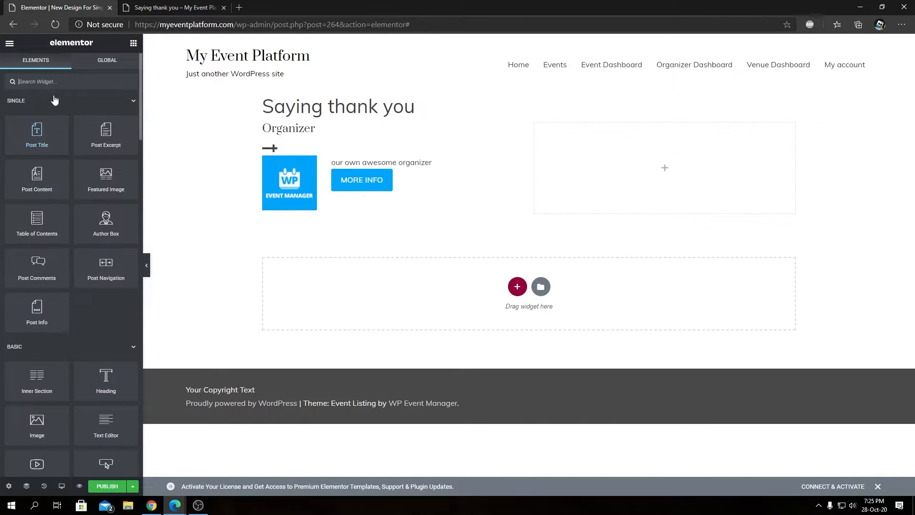
Step: Find the widgets matching "single" and place the Single Event Venue widget in the empty column beside the organizer
click(56, 82)
text(single)
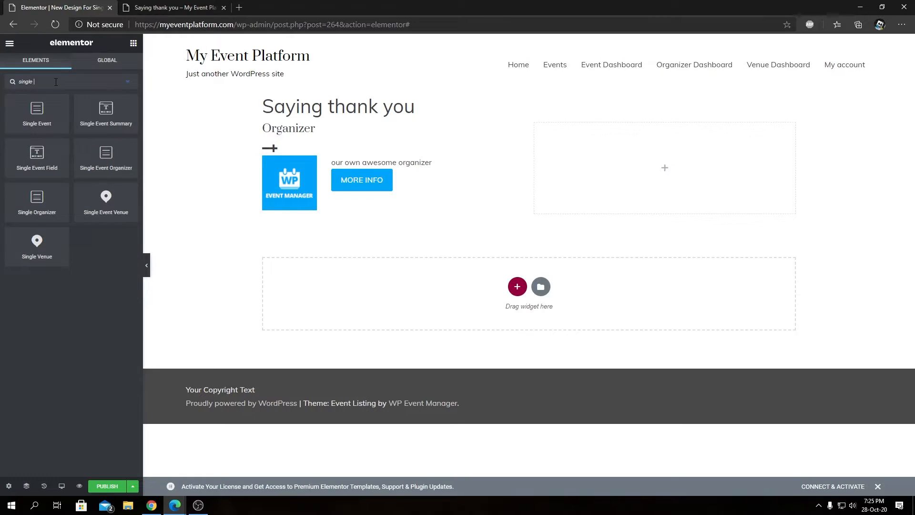
drag(106, 200, 678, 189)
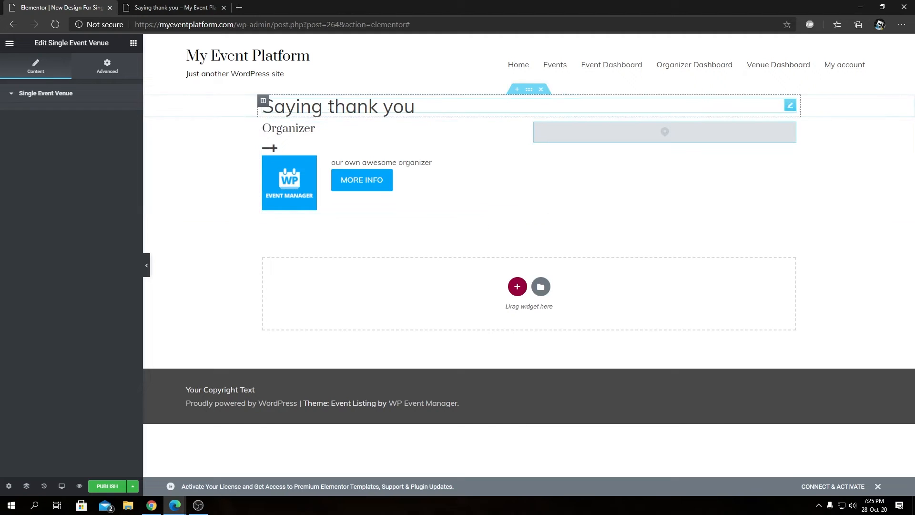
Step: Insert a single-column section above the event title
click(516, 89)
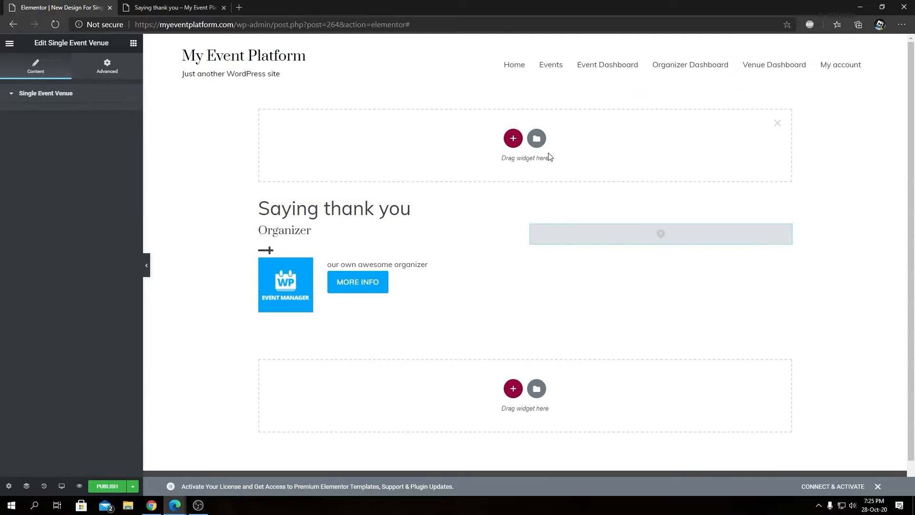
click(513, 139)
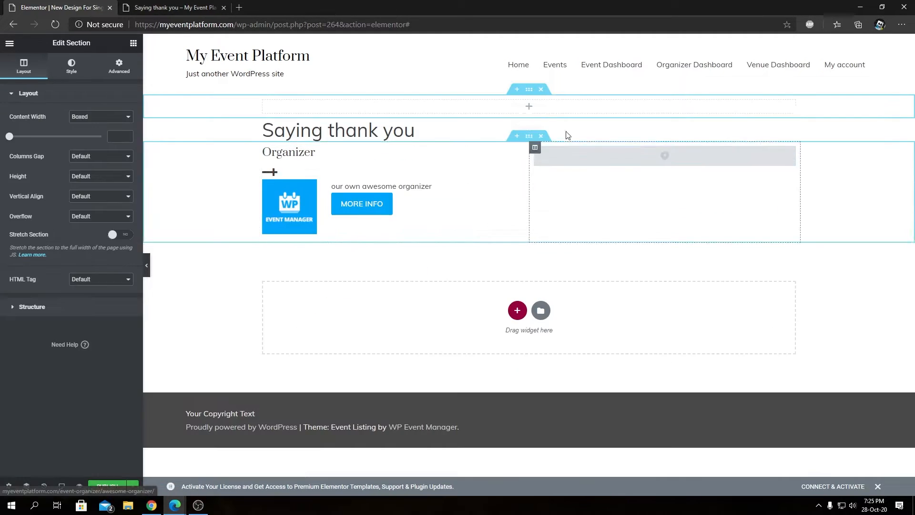
click(433, 113)
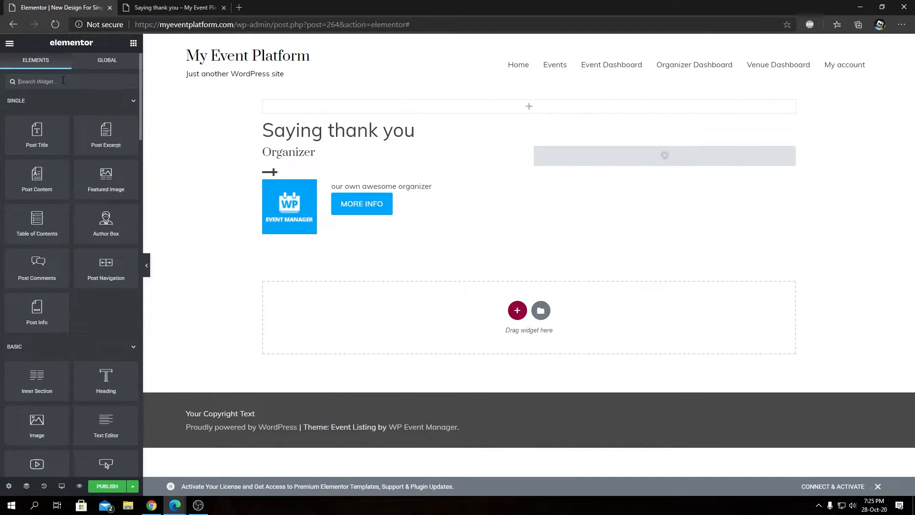
Step: Place a Single Event Field widget in the empty section above the title and set it to show Event Banner
text(single)
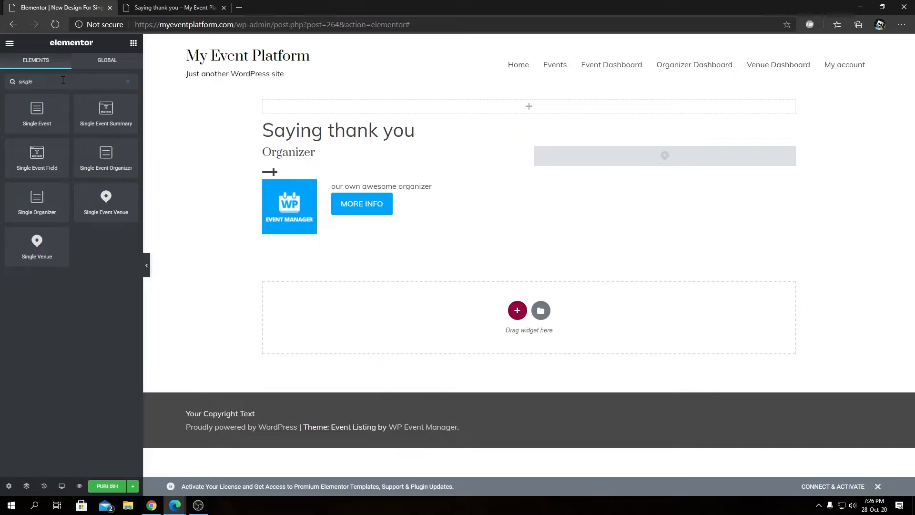
drag(37, 160, 533, 106)
click(112, 164)
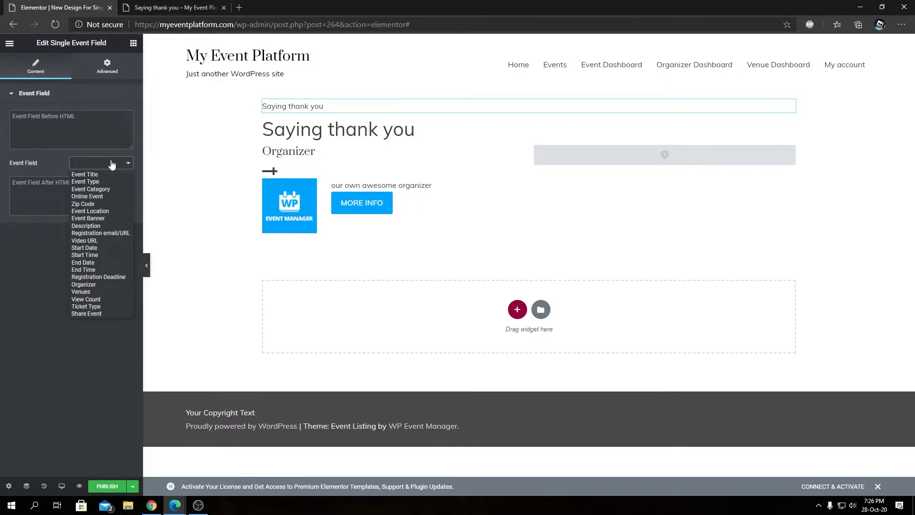
click(100, 216)
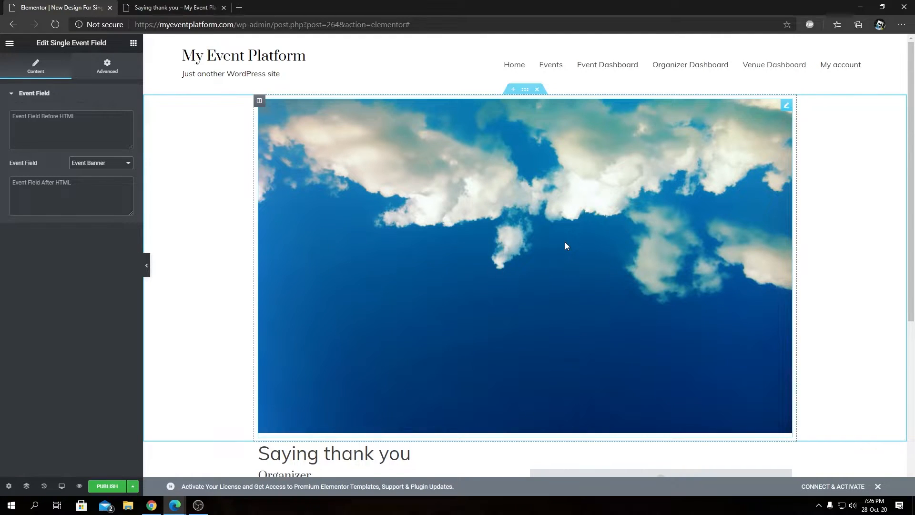
Step: Add a section with a one-third and a two-thirds column and position it between the event title and the organizer section
scroll(566, 245, down, 3)
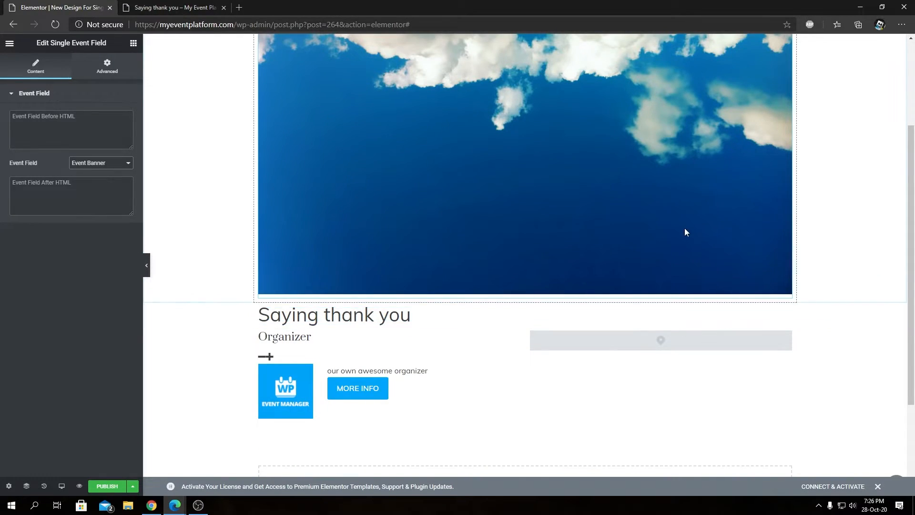
scroll(684, 230, down, 3)
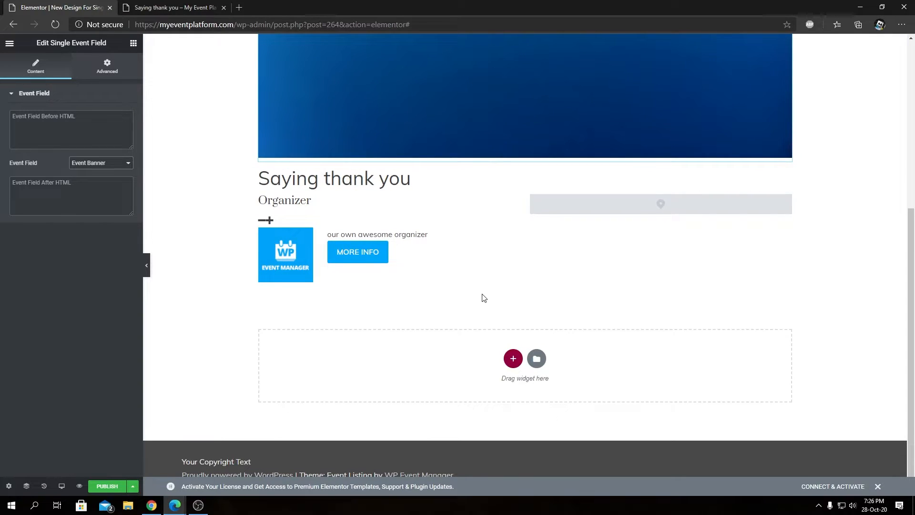
click(513, 358)
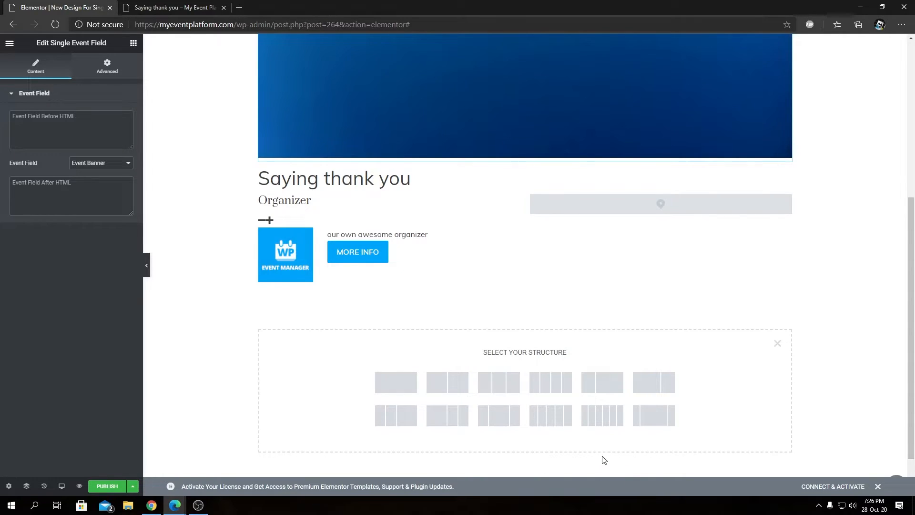
click(596, 391)
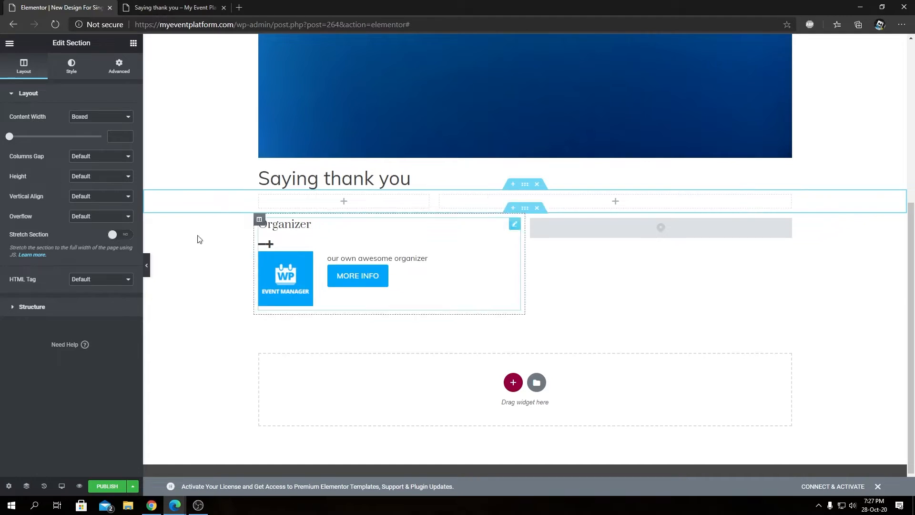
Step: Find the "single event" widgets, place a Single Event Field in the wide empty column and set it to show Description
click(591, 203)
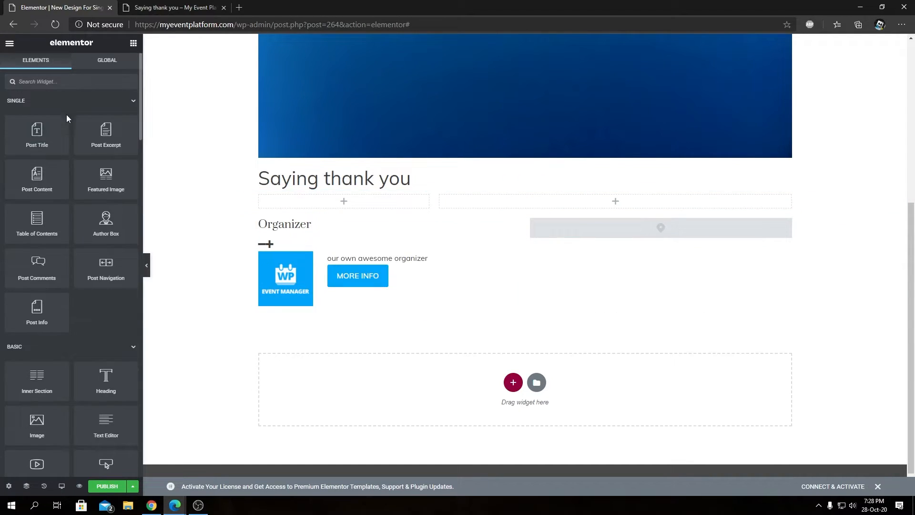
click(83, 78)
text(single event)
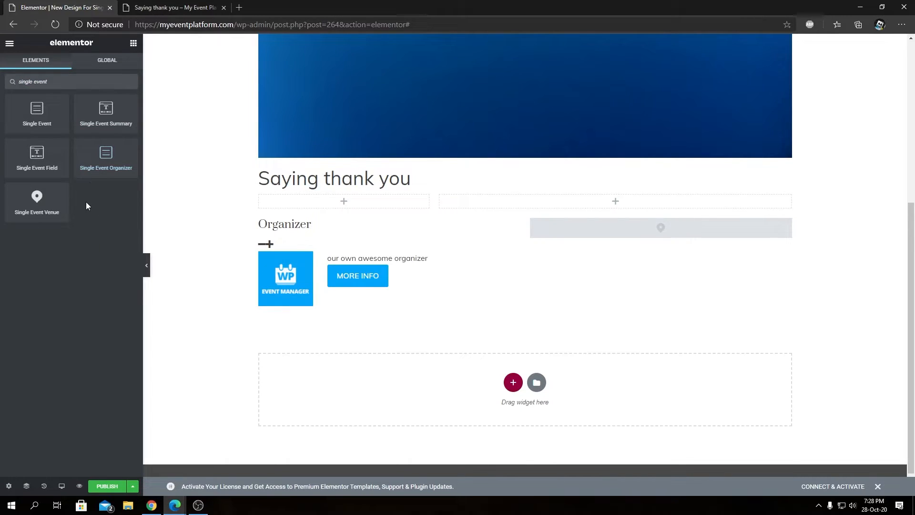
drag(34, 153, 586, 200)
click(88, 163)
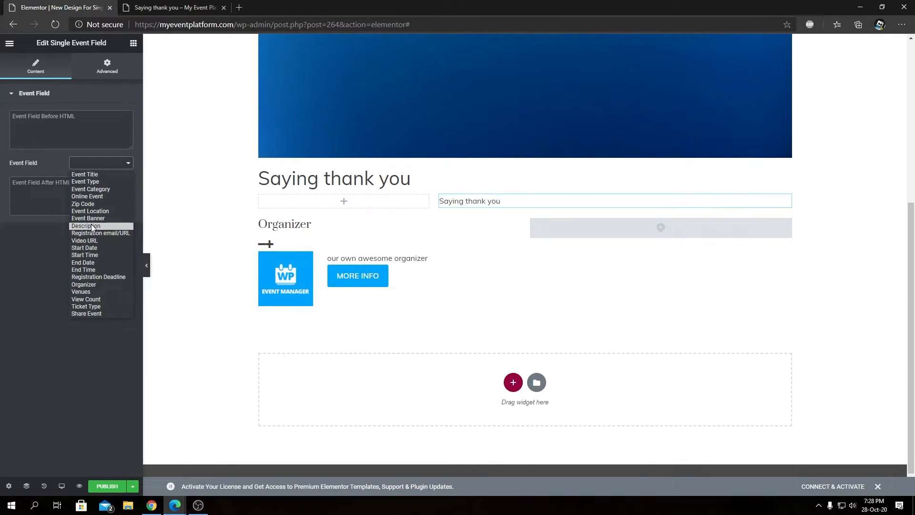
click(91, 225)
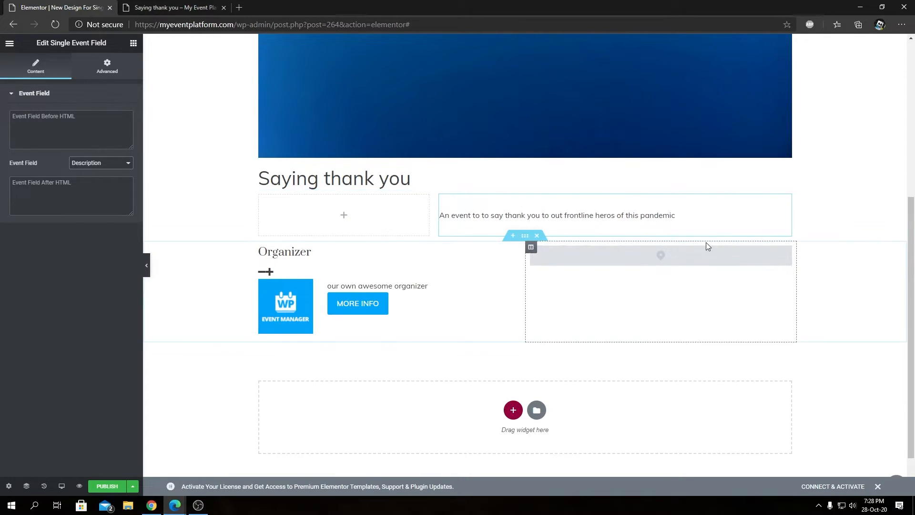
Step: Place a Single Event Field in the narrow column, set it to Start Time and add the text "Start Time -" before it
click(344, 215)
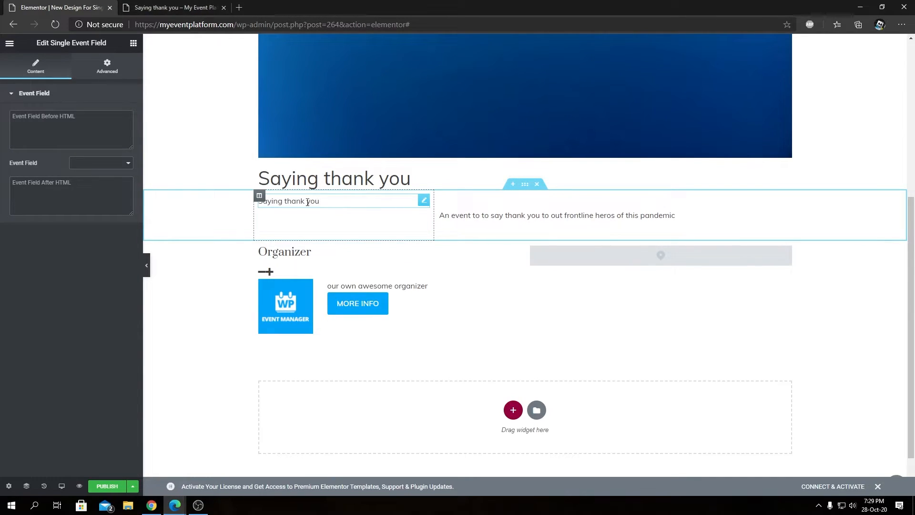
click(119, 164)
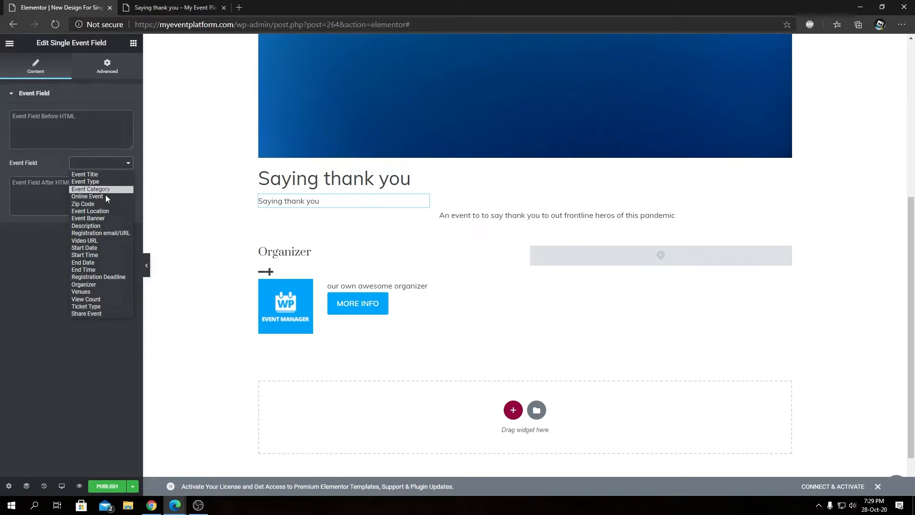
click(99, 256)
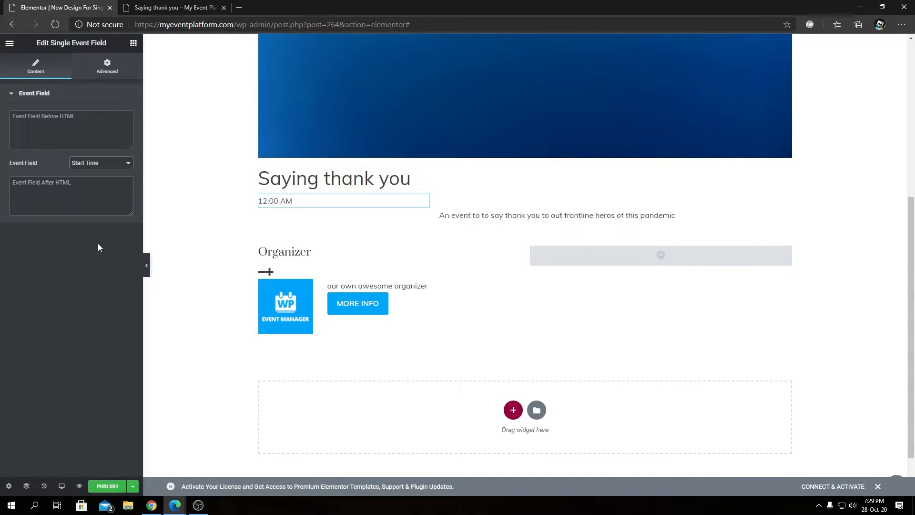
click(61, 132)
text(Start Time)
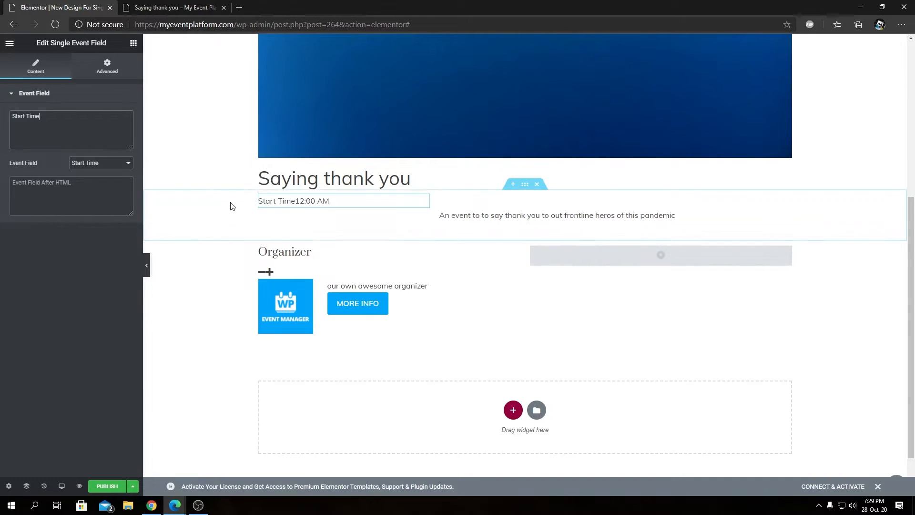
text( -)
click(197, 177)
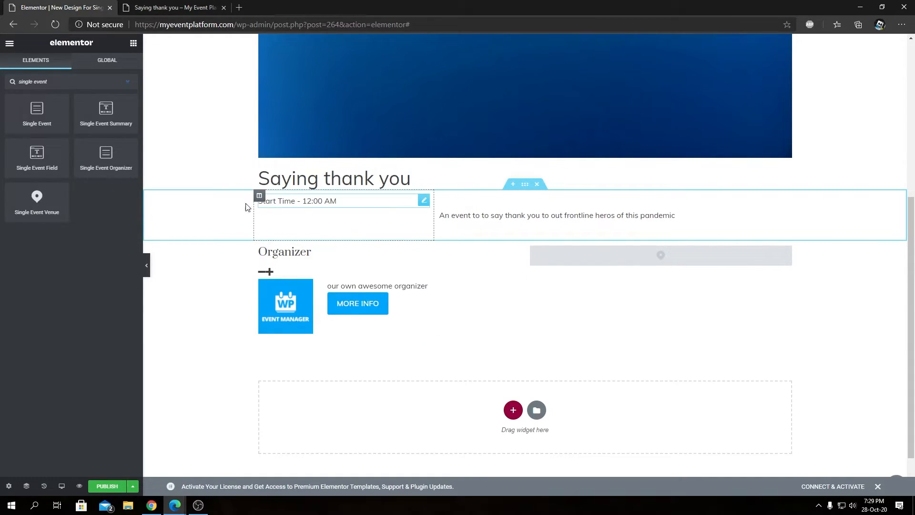
Step: Add a Single Event Field below the start time, set it to Start Date and prefix it with "Start Date -"
drag(34, 157, 315, 204)
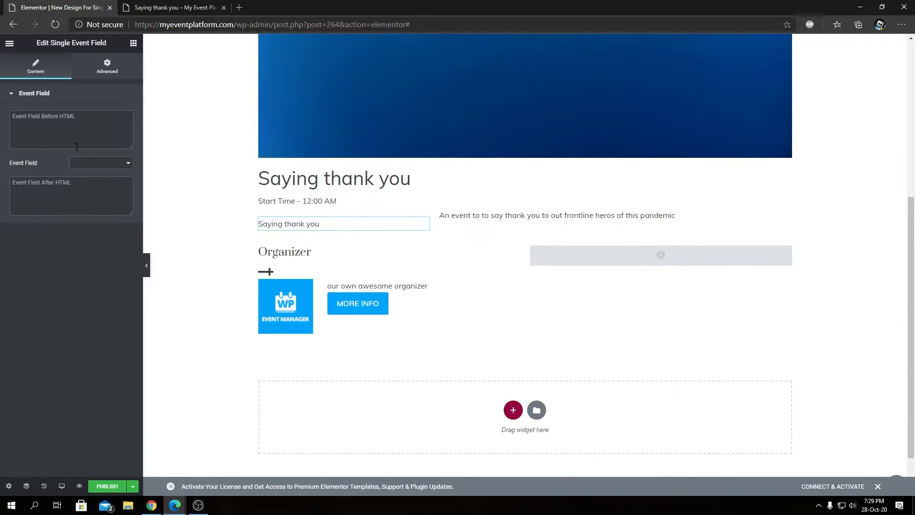
click(108, 163)
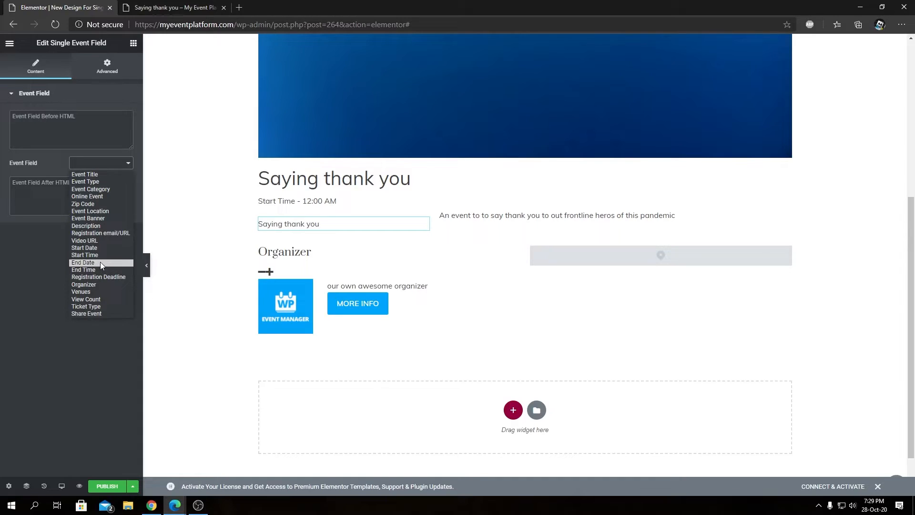
click(101, 248)
click(35, 127)
text(Start Date -)
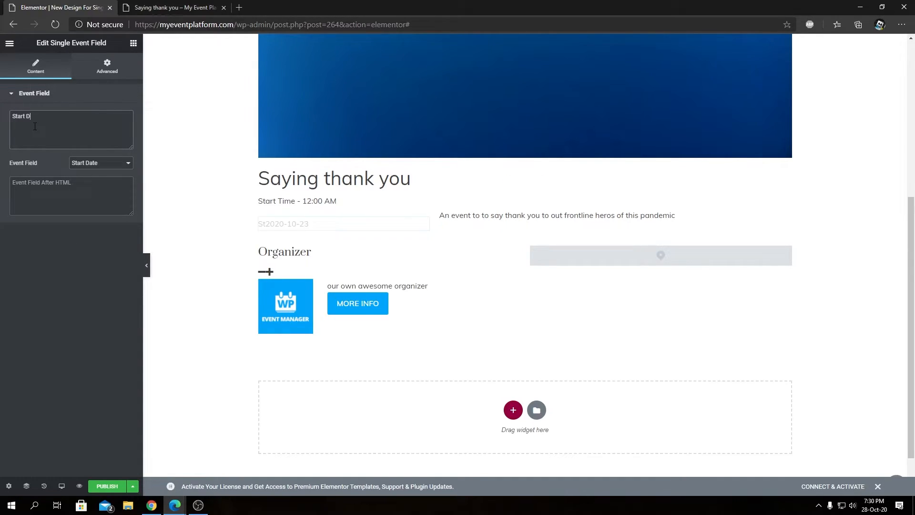
click(381, 204)
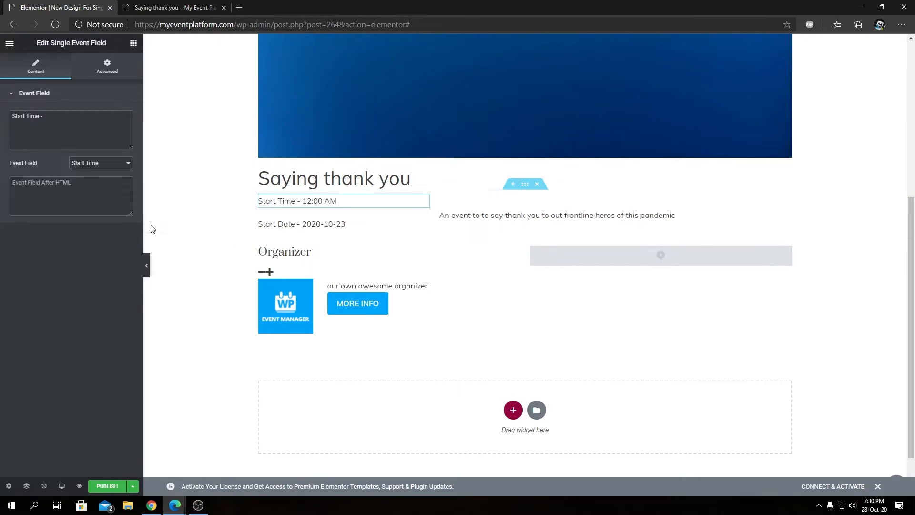
Step: Add a Single Event Field below the start date, set it to End Time and prefix it with "End Time -"
click(134, 43)
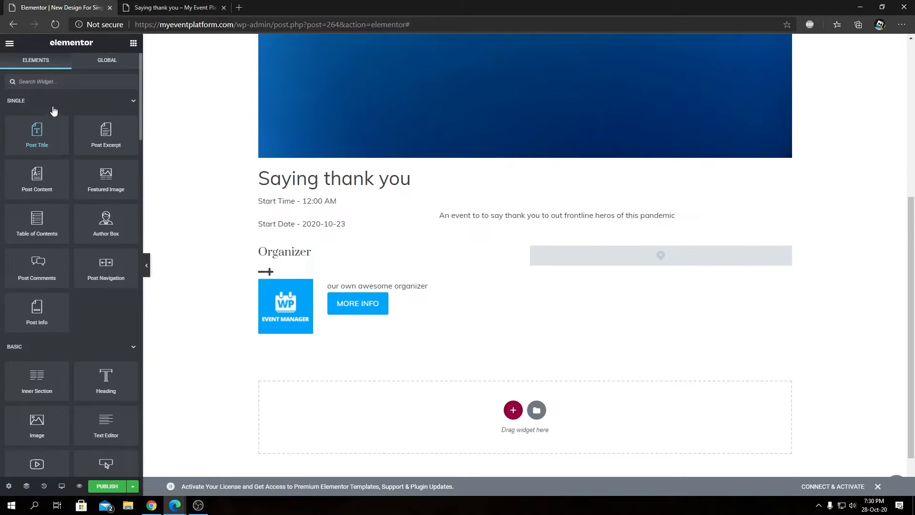
click(67, 80)
text(single event)
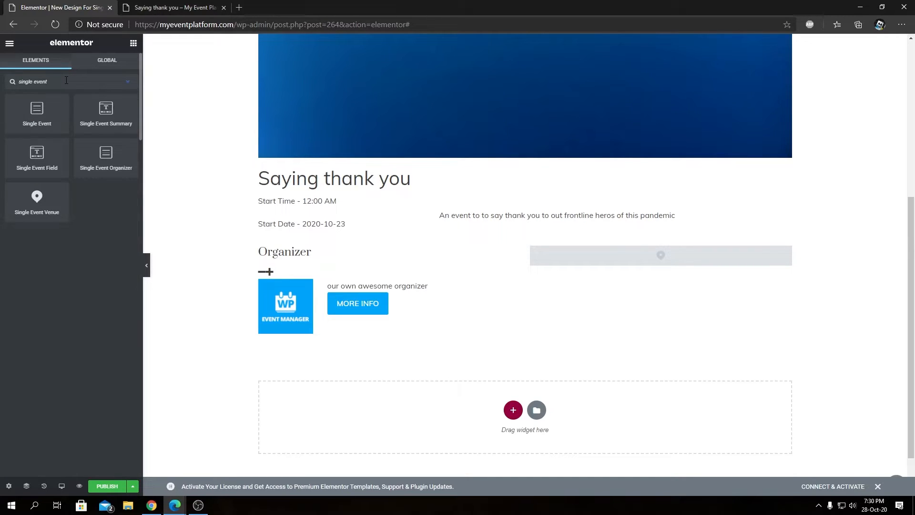
drag(37, 157, 320, 313)
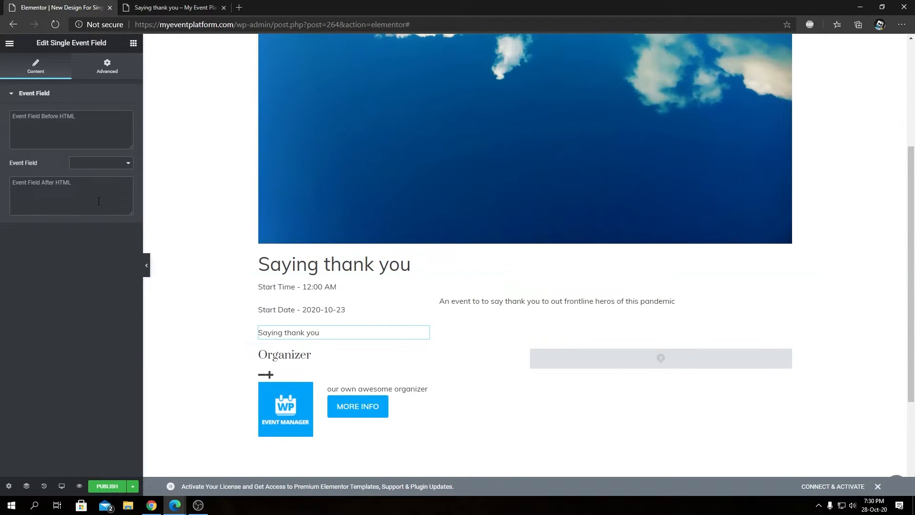
click(117, 167)
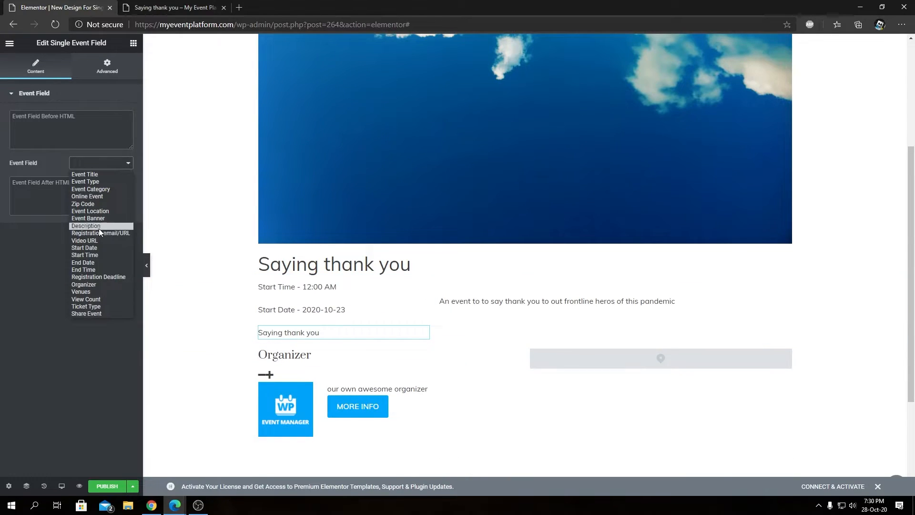
click(95, 269)
click(30, 126)
text(End Time -)
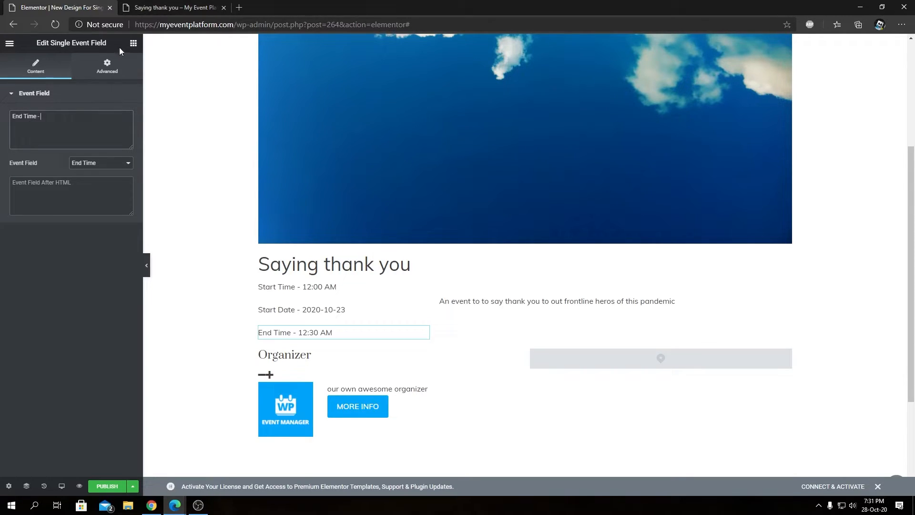
Step: Add a Single Event Field below the end time, set it to End Date and prefix it with "End Date -"
click(133, 43)
text(single event)
drag(36, 158, 326, 339)
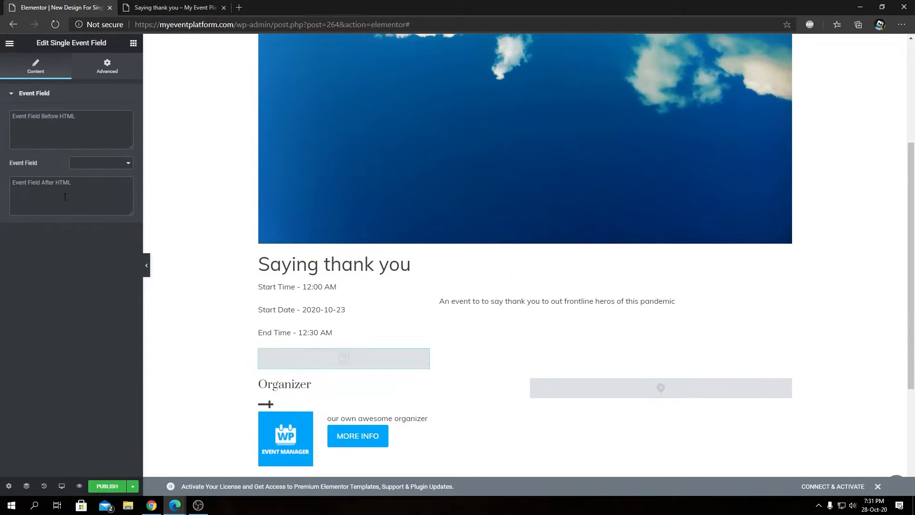
click(100, 163)
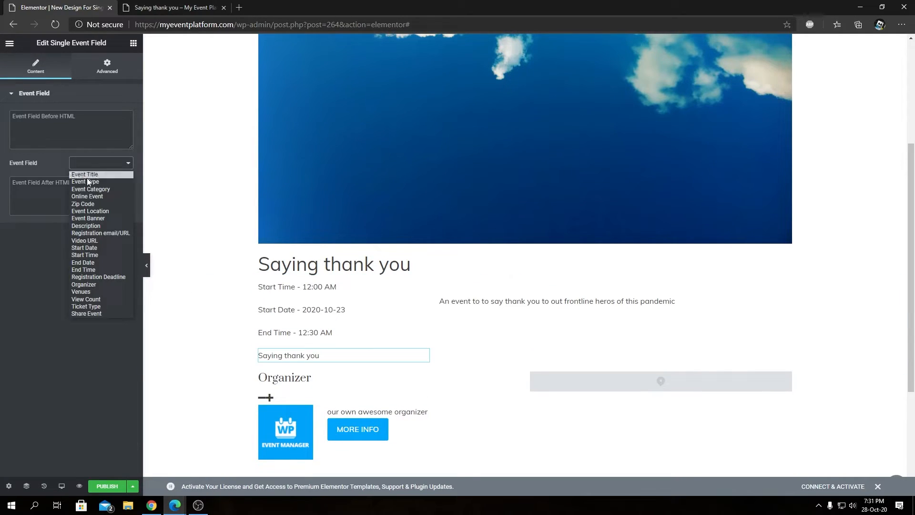
click(102, 262)
click(71, 128)
text(E)
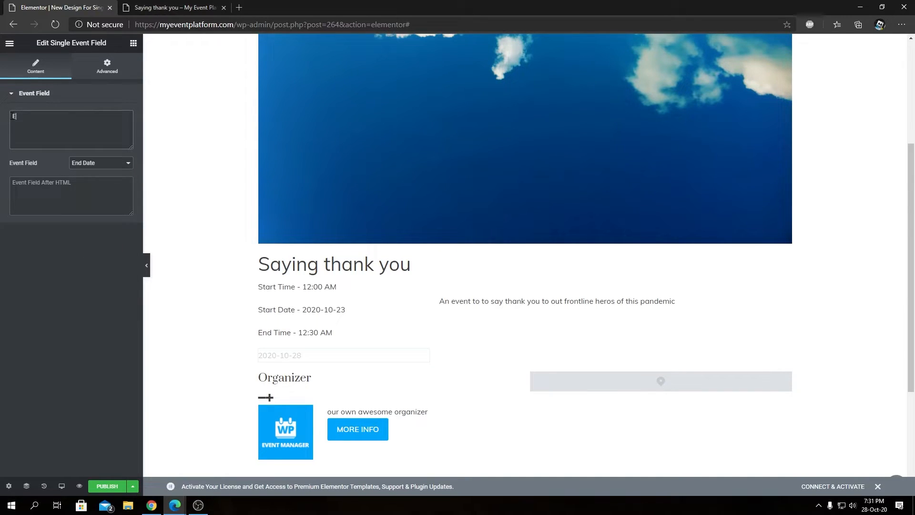
text(nd Date -)
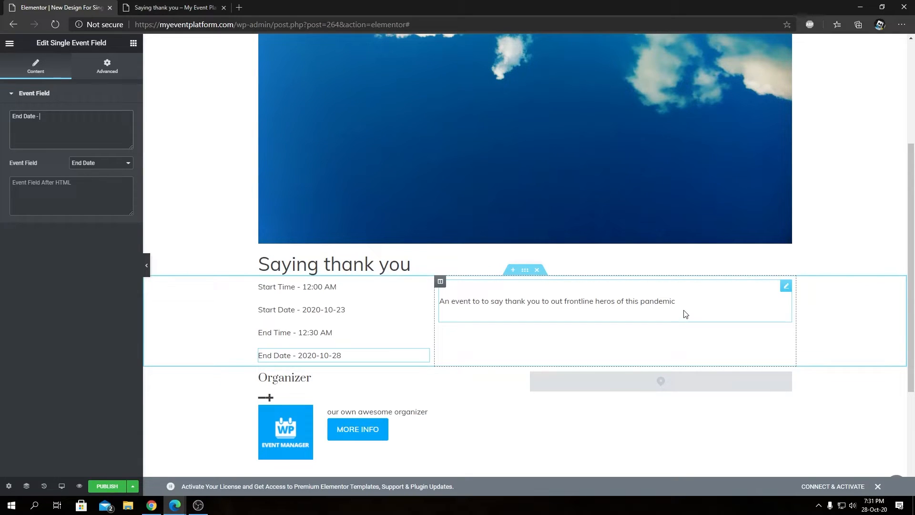
Step: Review the template layout from the banner through the title, dates and description to the organizer and venue
click(134, 43)
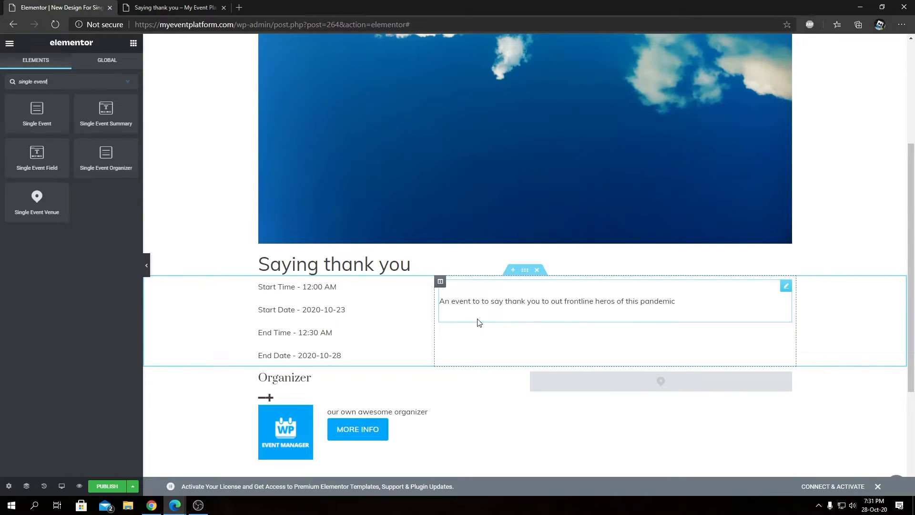
scroll(479, 323, up, 4)
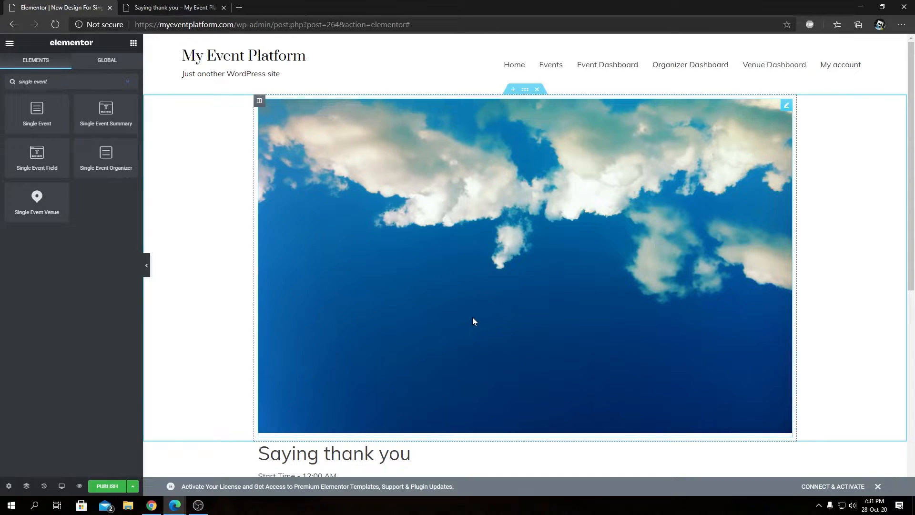
scroll(473, 317, down, 3)
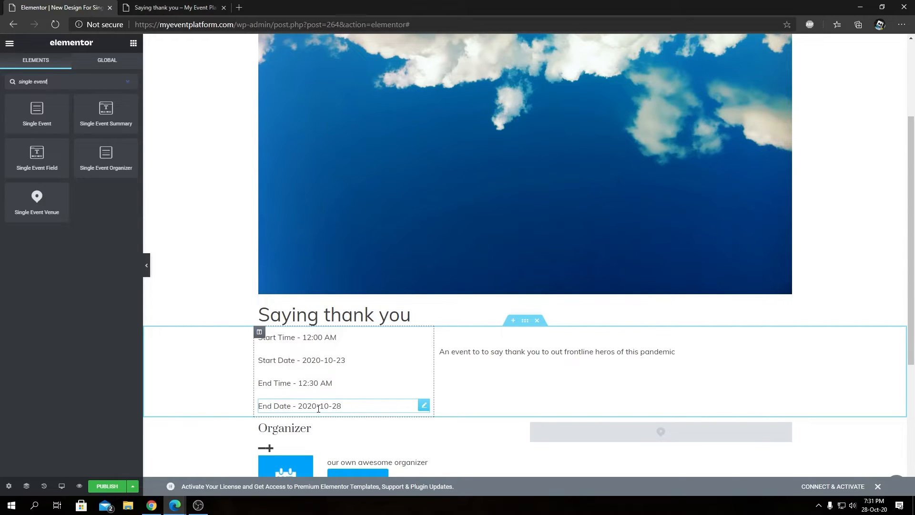
scroll(327, 379, down, 2)
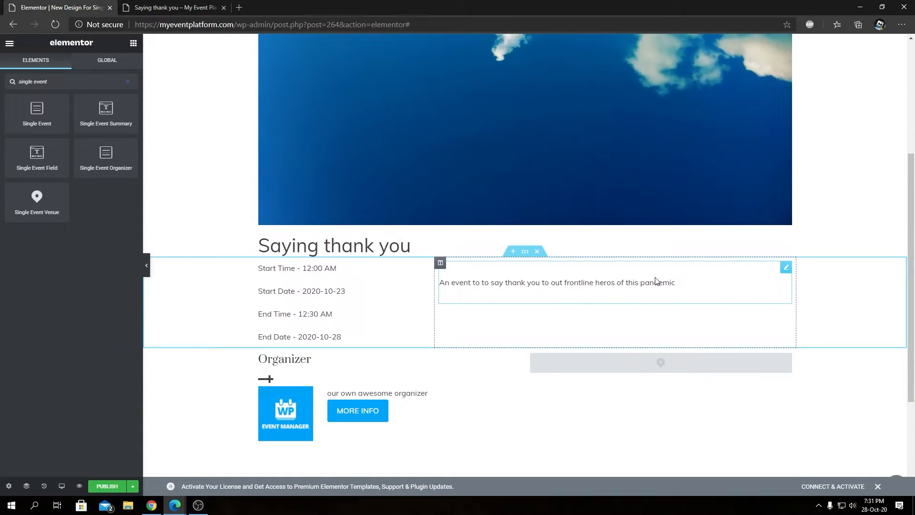
scroll(656, 281, down, 3)
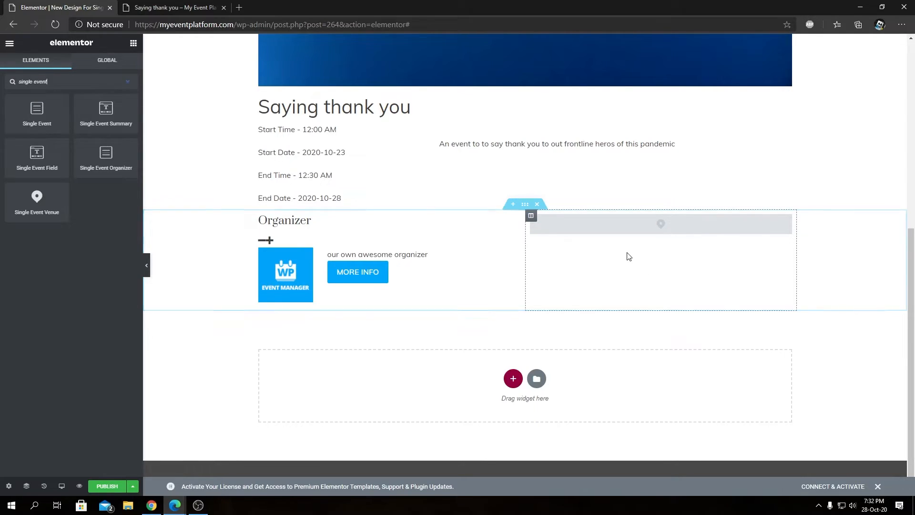
scroll(477, 271, up, 5)
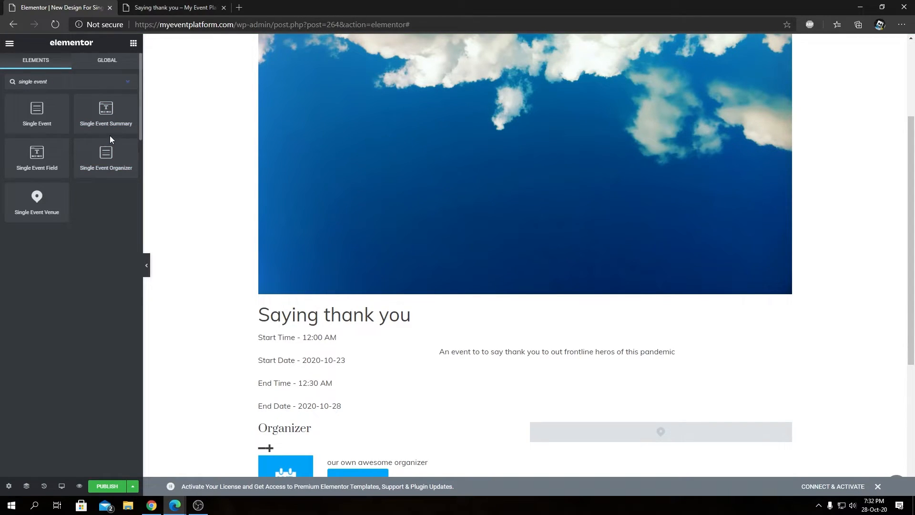
Step: Try a Single Event Summary widget below the event description and delete it again
scroll(474, 245, down, 5)
drag(106, 111, 570, 136)
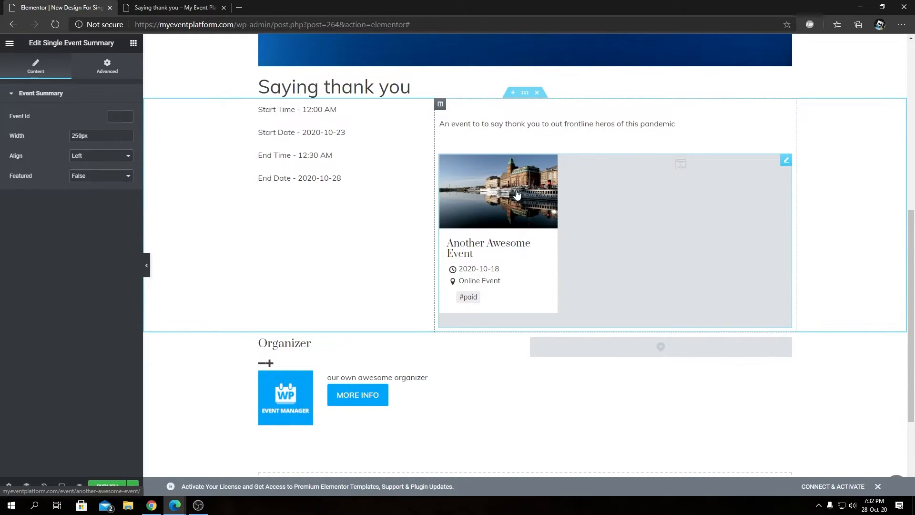
right_click(620, 197)
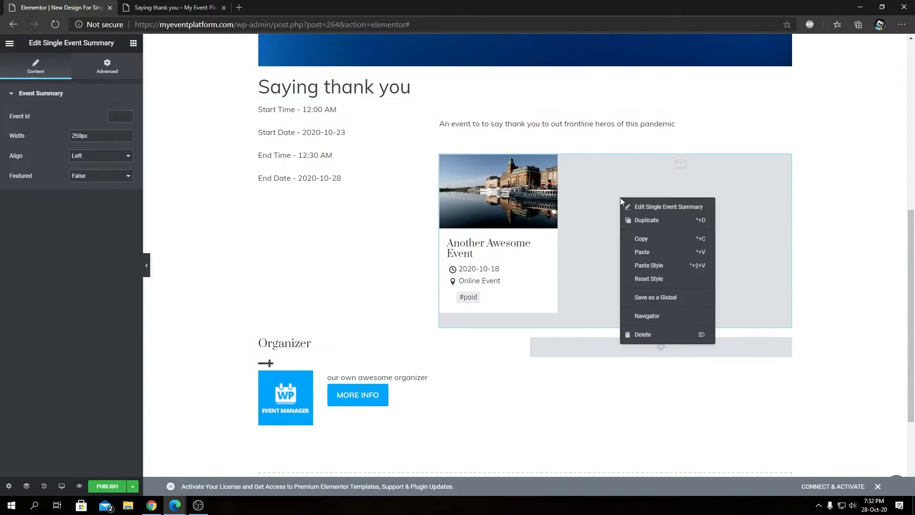
click(640, 336)
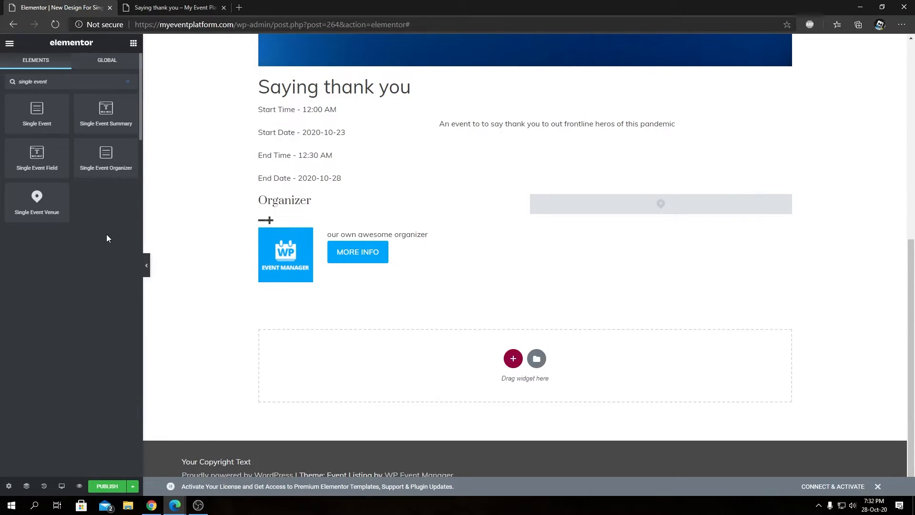
drag(37, 108, 43, 118)
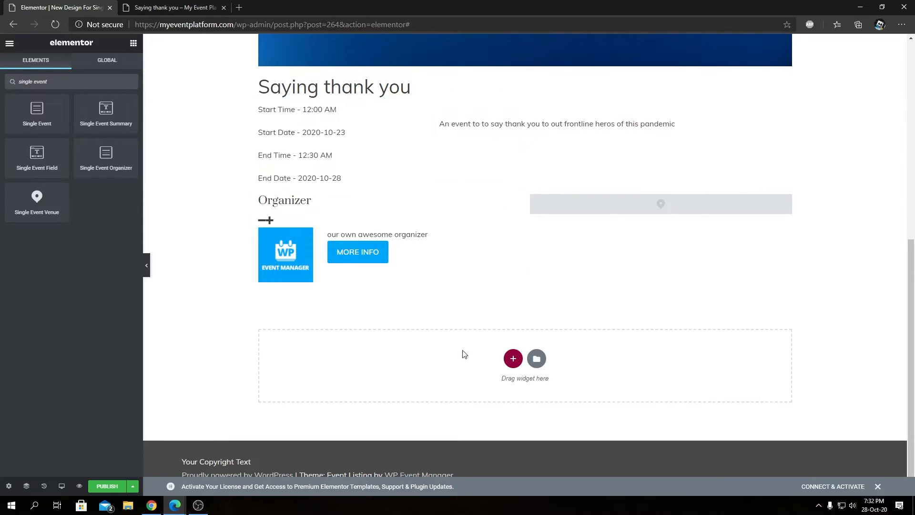
key(alt+Tab)
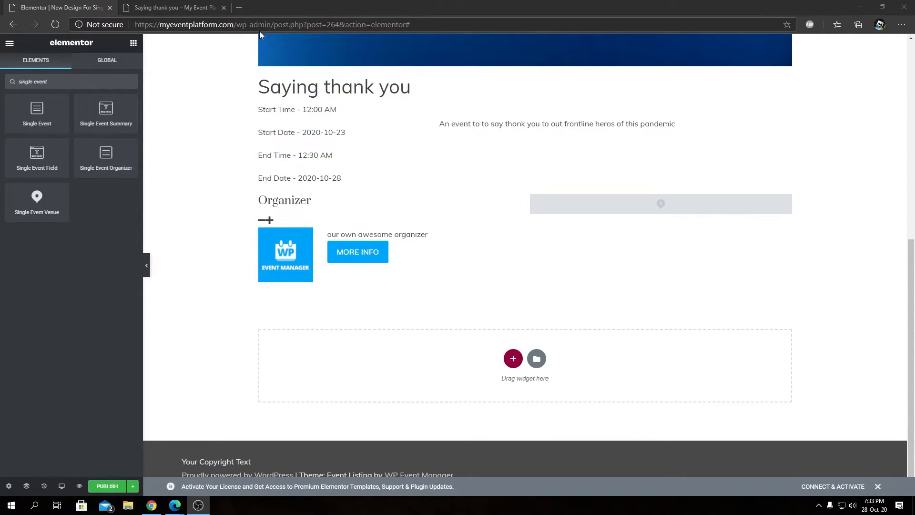
Step: Leave the template editor without saving and list all templates in the WordPress admin
drag(274, 25, 612, 55)
key(BackSpace)
key(Return)
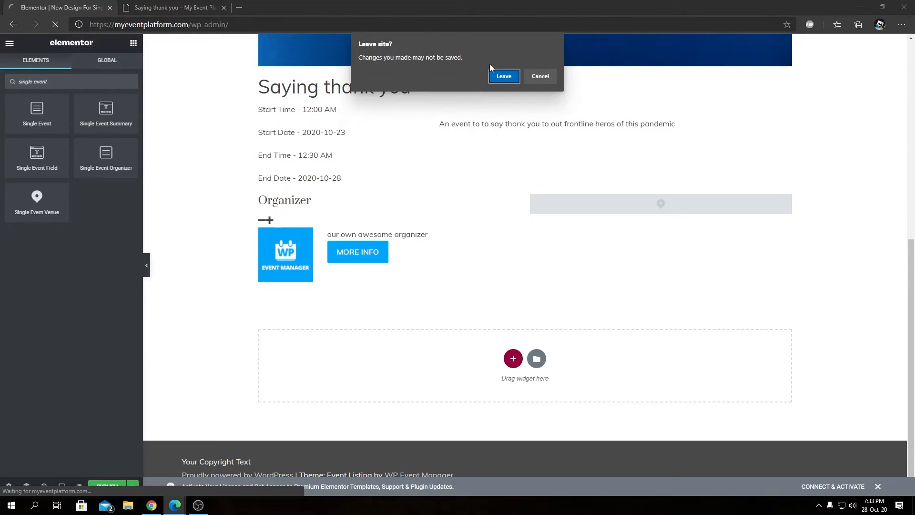
click(503, 76)
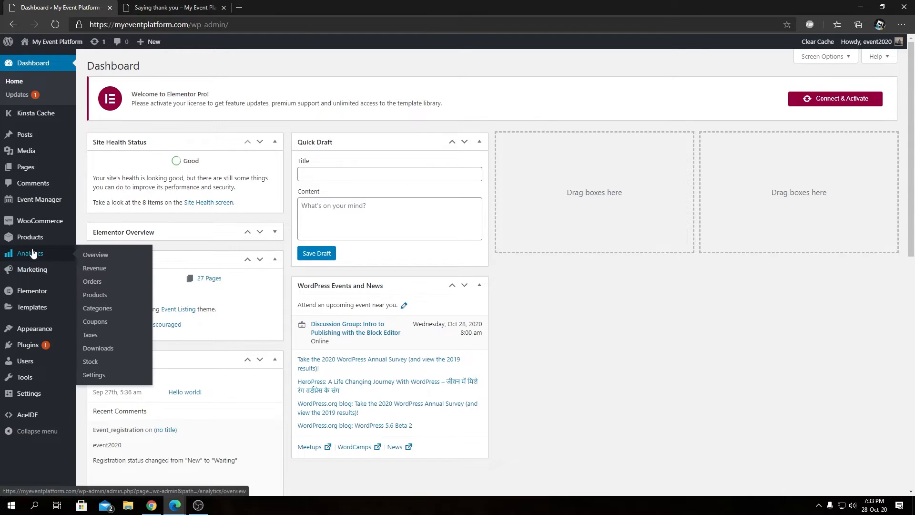
click(30, 308)
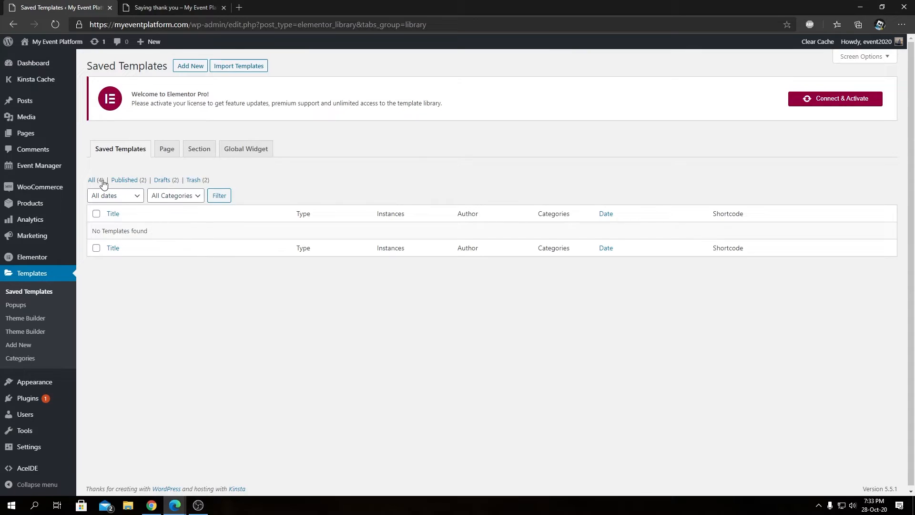
click(92, 181)
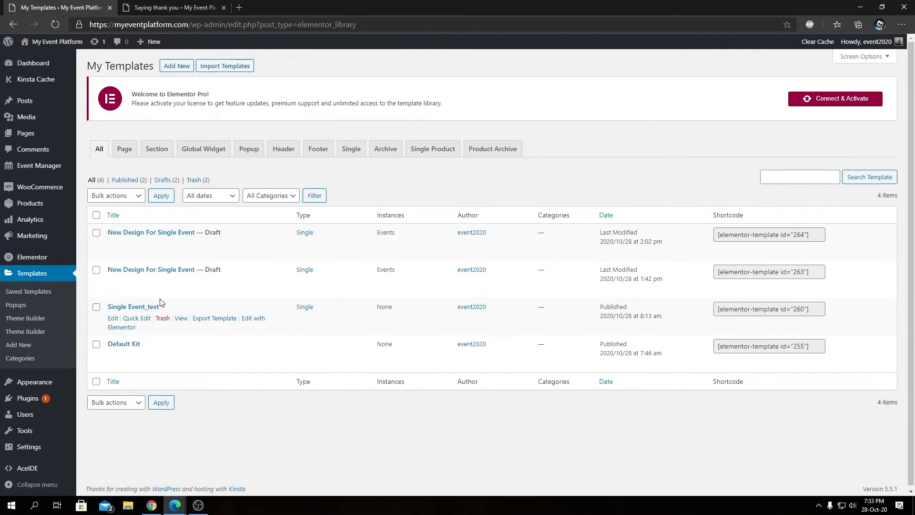
Step: Import the template file elementor-46-2020-09-21.json from the Downloads folder into the template library
click(227, 70)
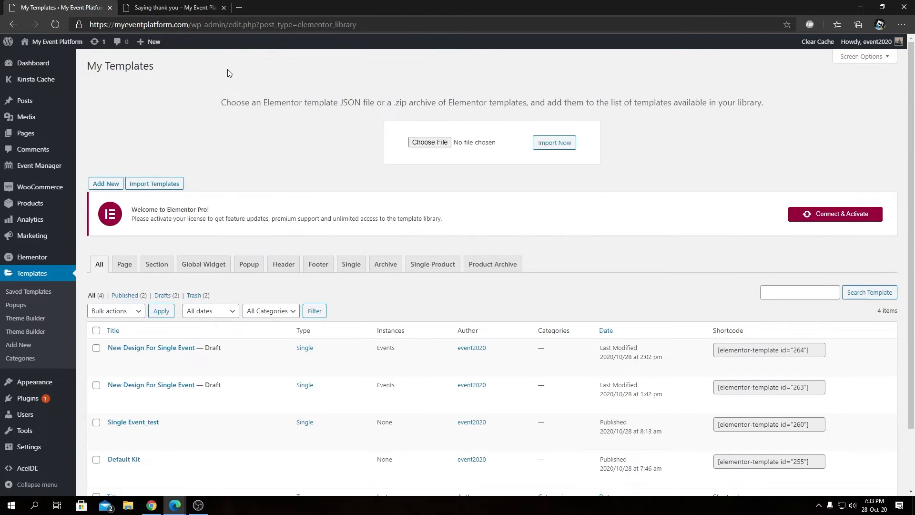
click(439, 145)
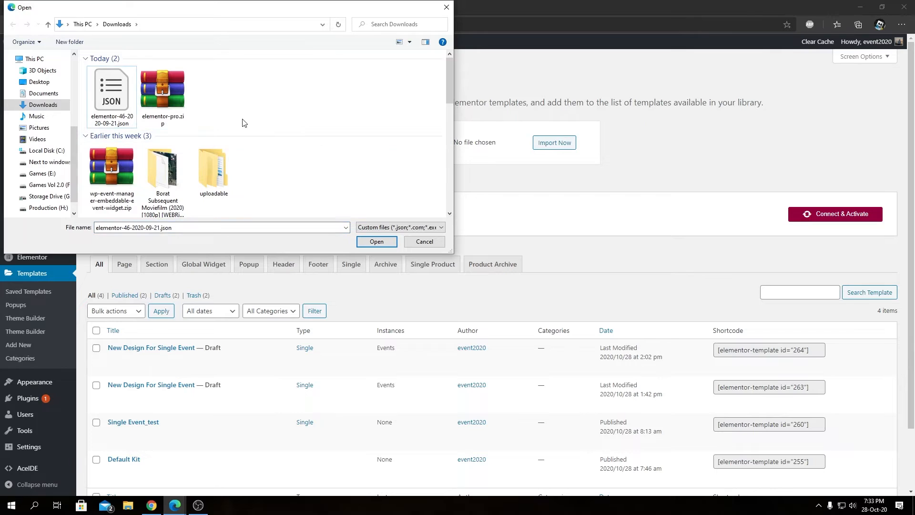
click(122, 102)
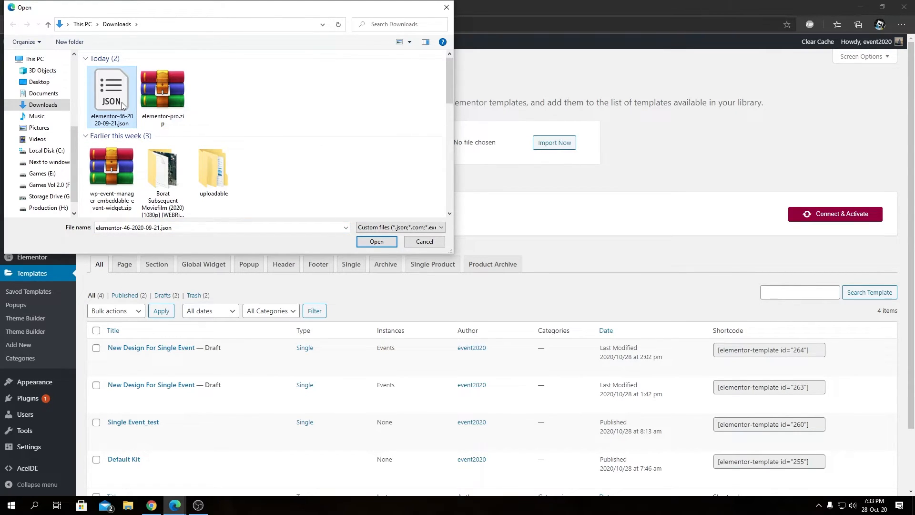
click(362, 241)
click(554, 146)
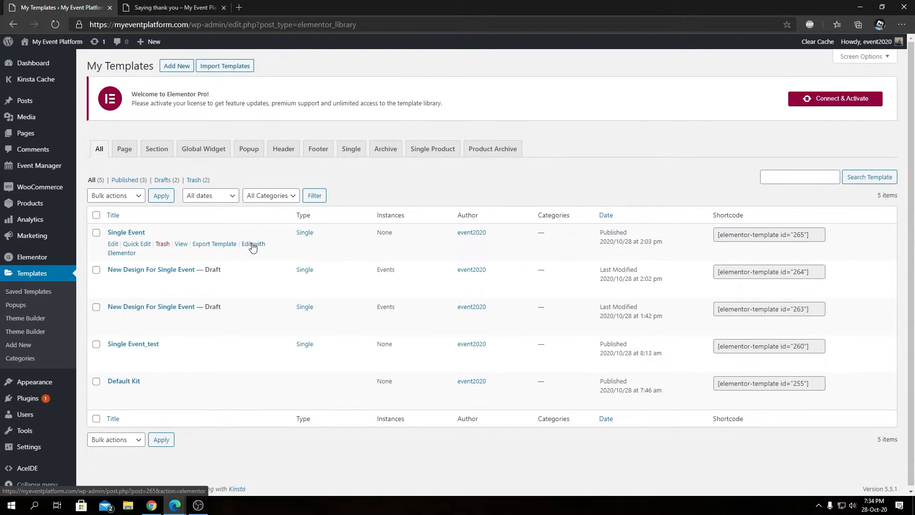
Step: Open the imported Single Event template in Elementor and check the settings of its share event field
click(253, 245)
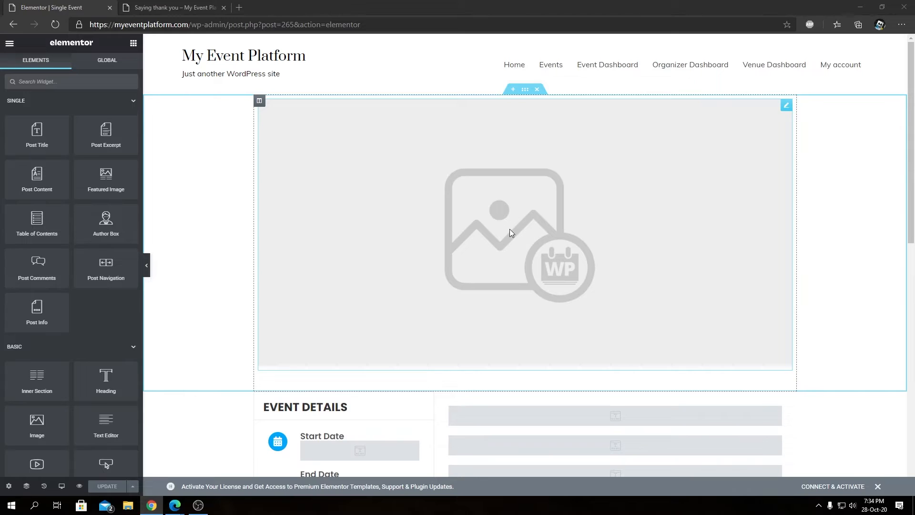
scroll(510, 231, down, 3)
click(500, 151)
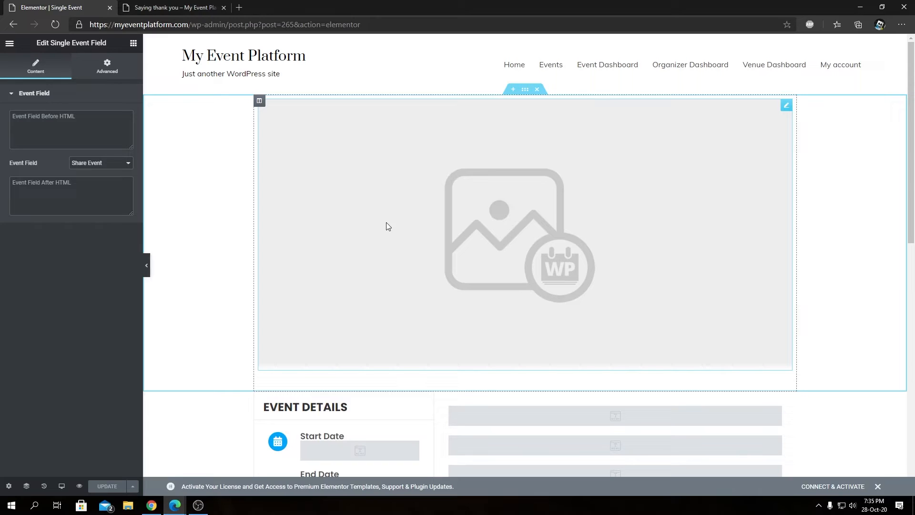
click(133, 44)
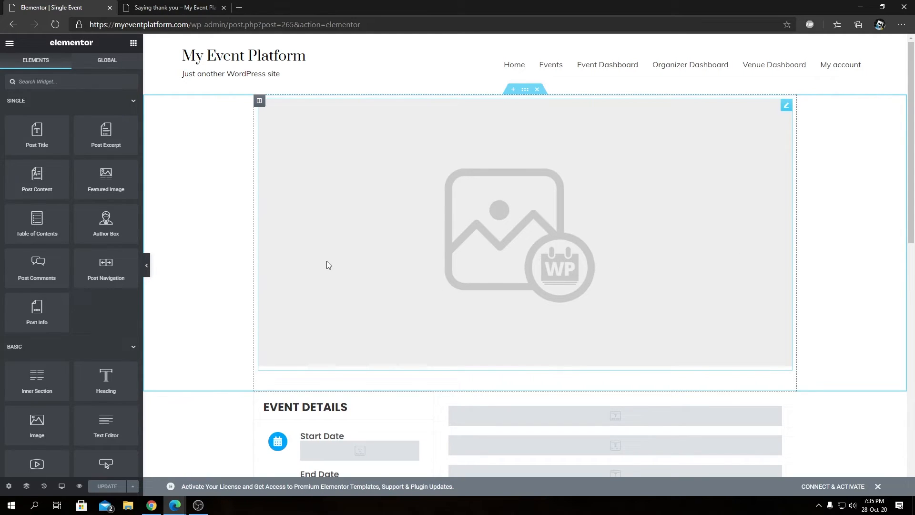
Step: Examine the template's Event Details column and which event field each placeholder in the main content column uses
scroll(388, 257, down, 6)
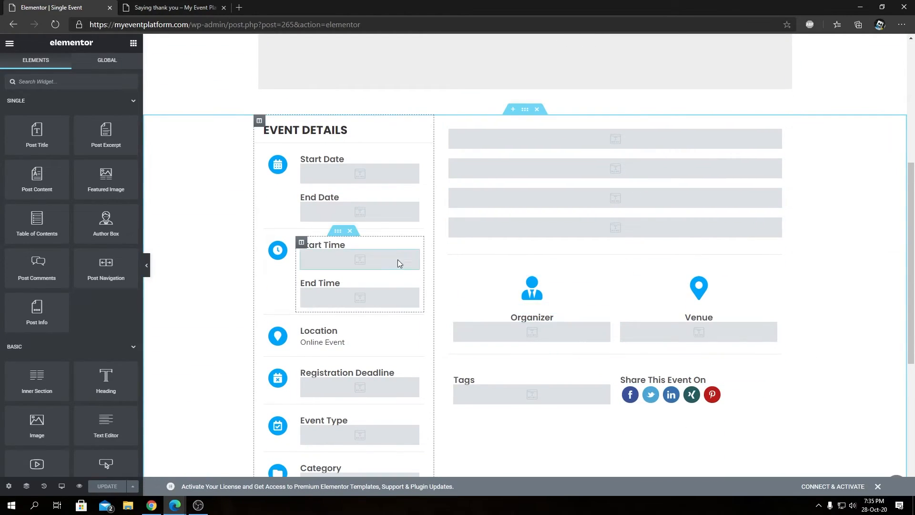
scroll(409, 260, up, 6)
scroll(503, 184, down, 4)
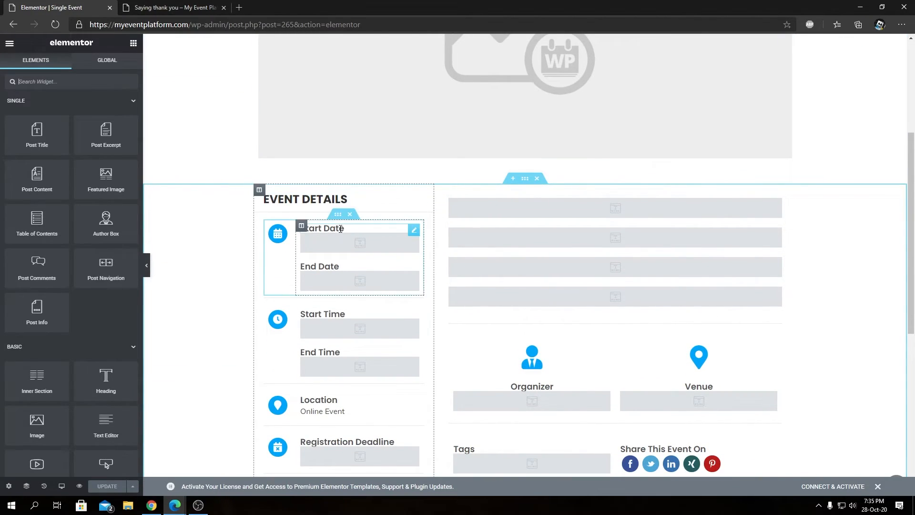
scroll(327, 270, down, 1)
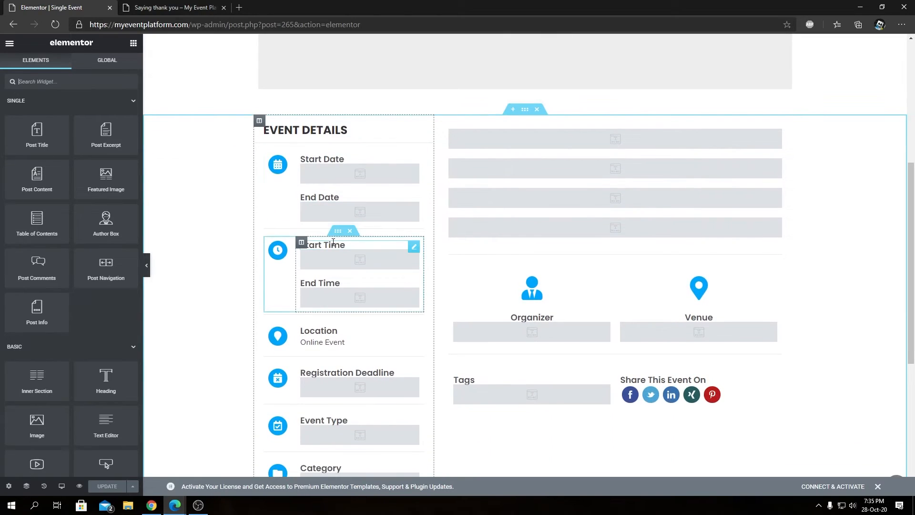
scroll(328, 285, down, 2)
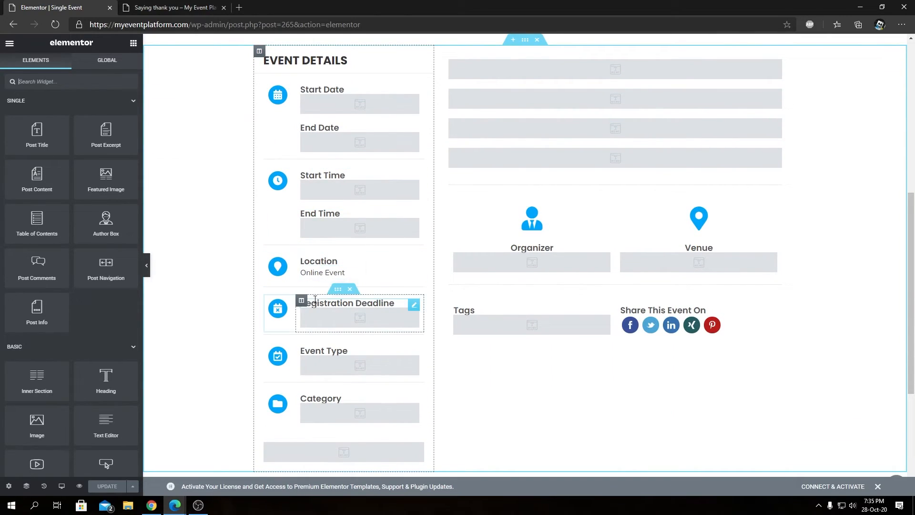
scroll(327, 401, down, 3)
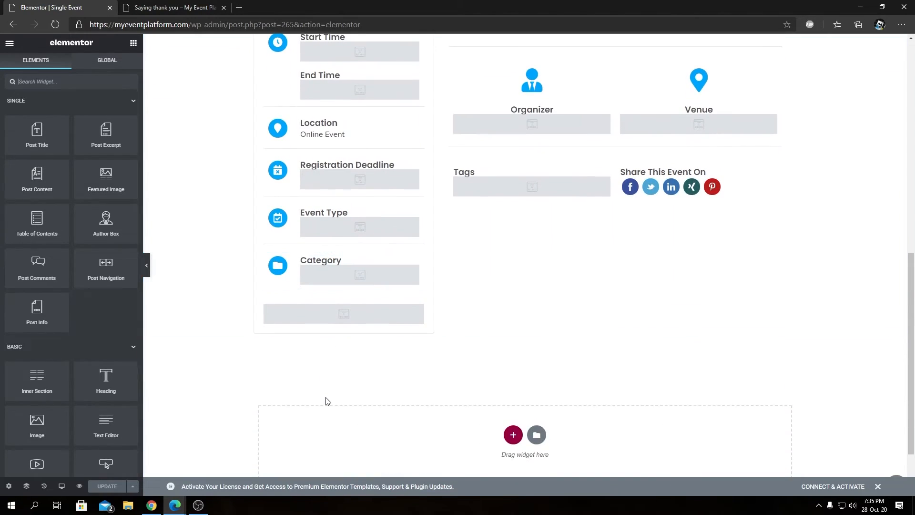
click(346, 315)
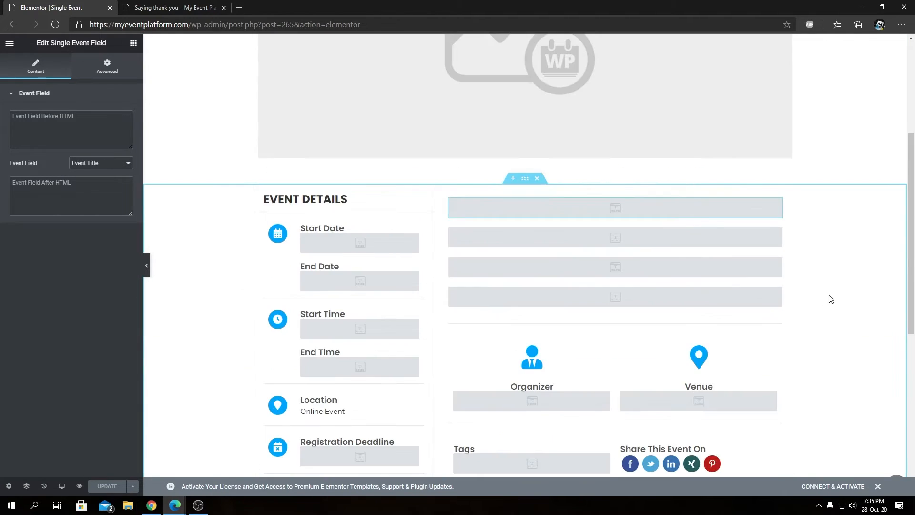
click(570, 233)
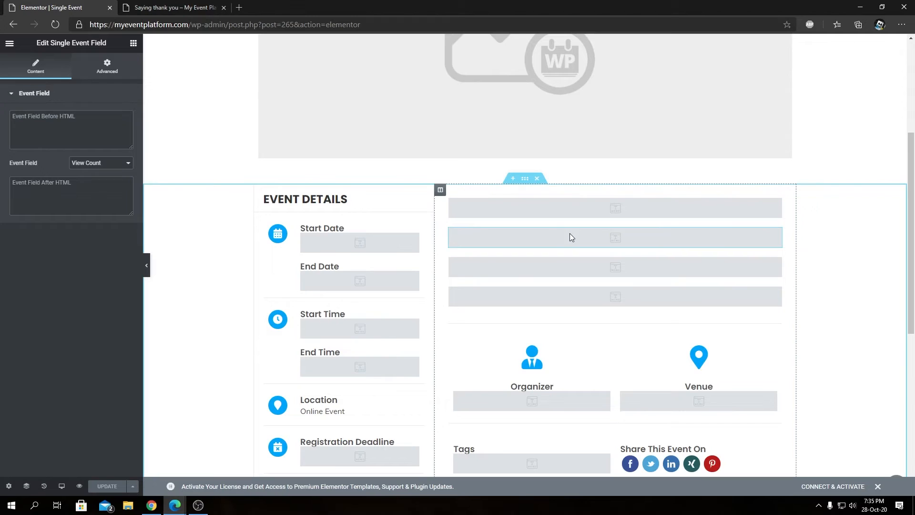
click(556, 267)
click(553, 296)
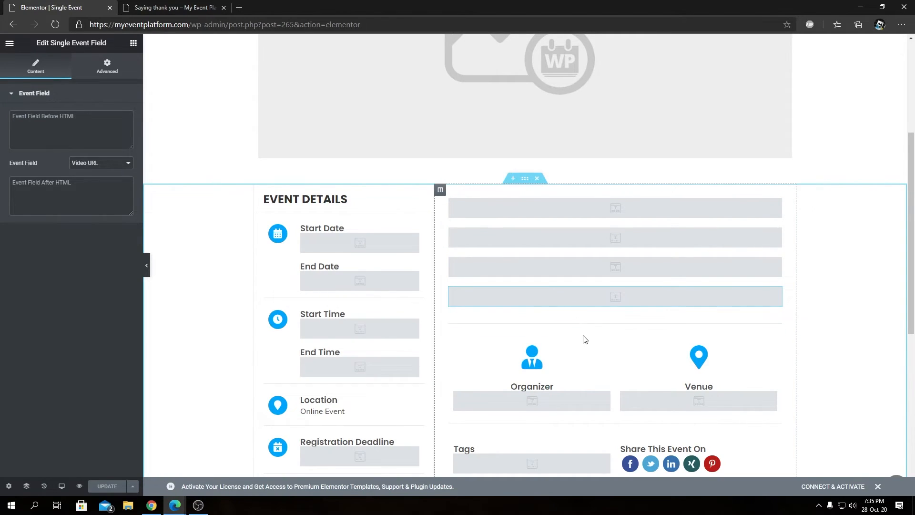
scroll(548, 315, down, 1)
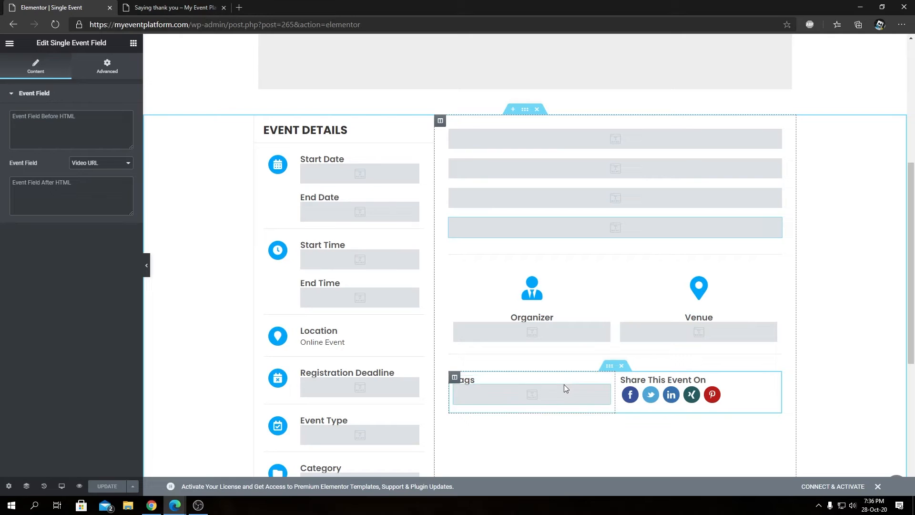
scroll(721, 391, up, 5)
key(ctrl+s)
click(731, 73)
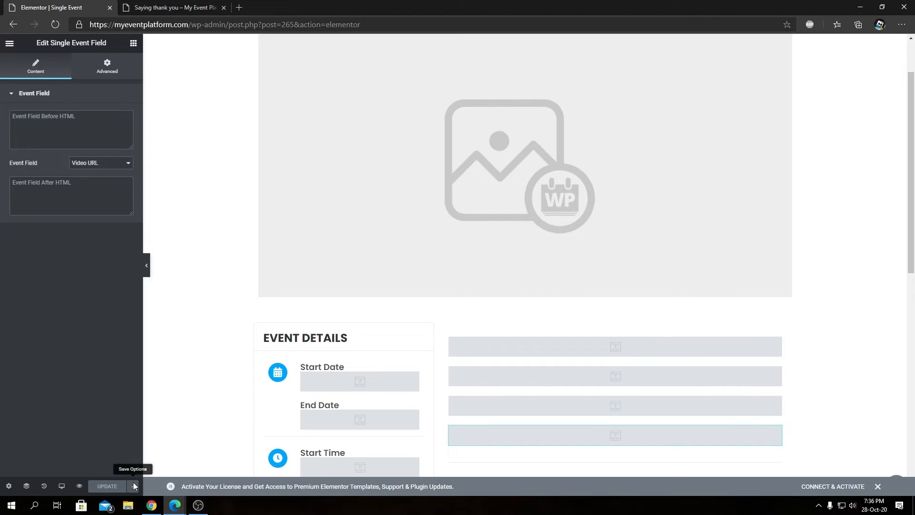
Step: Add a display condition that includes all Events for the Single Event template and save it
click(108, 486)
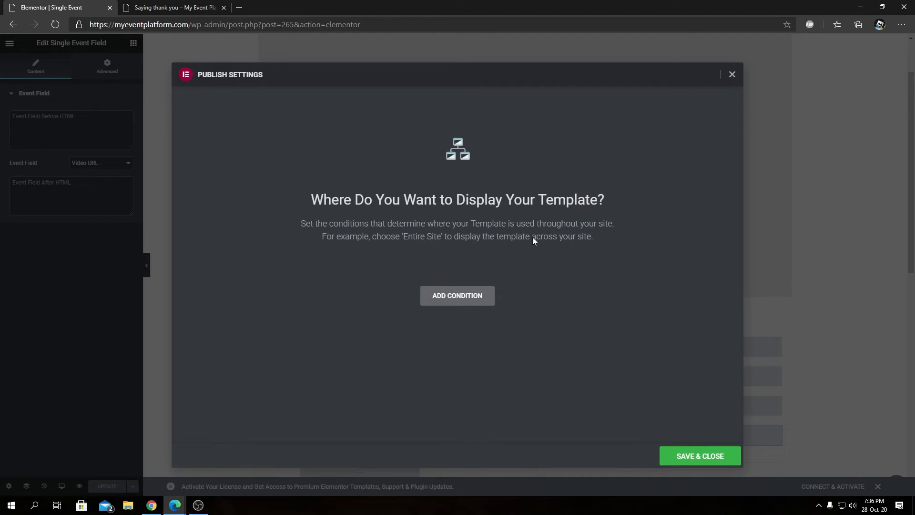
click(466, 293)
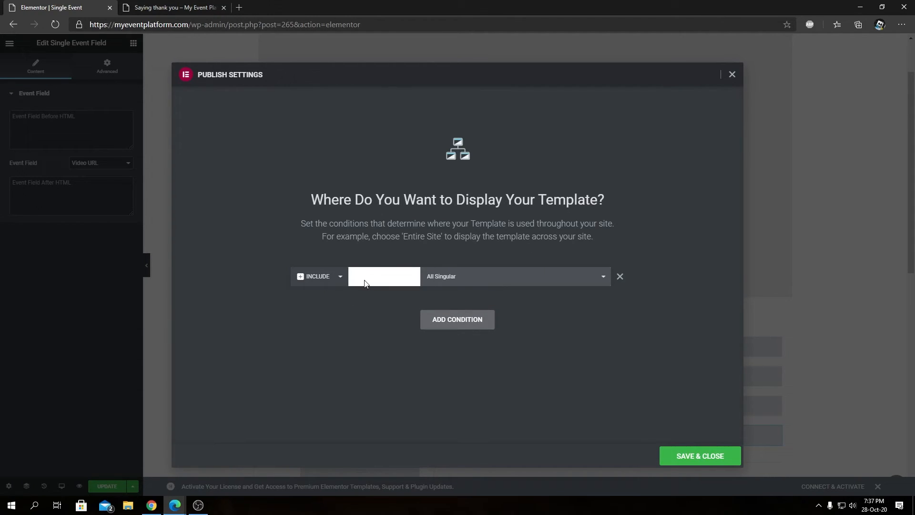
click(460, 281)
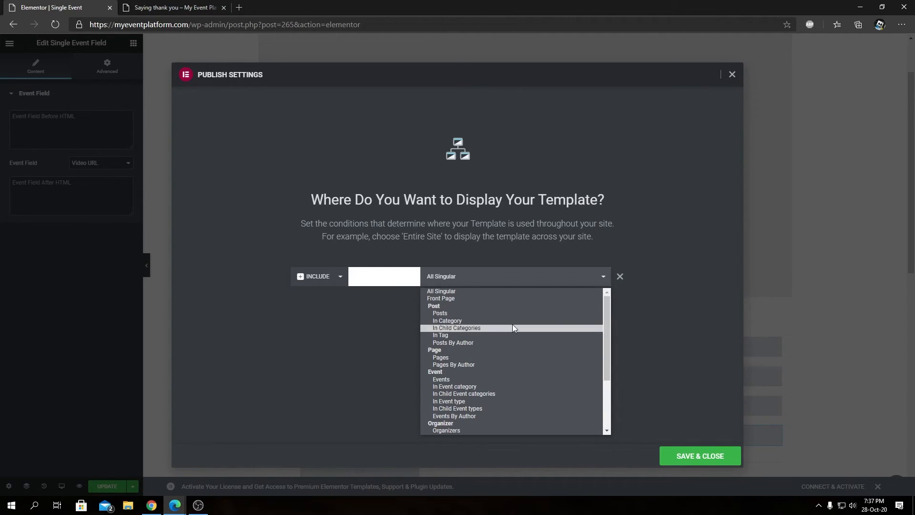
click(460, 379)
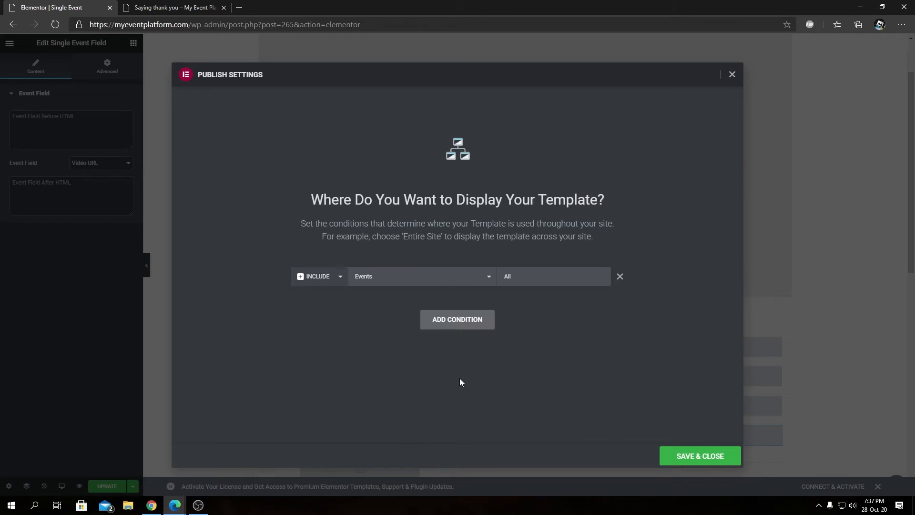
click(373, 282)
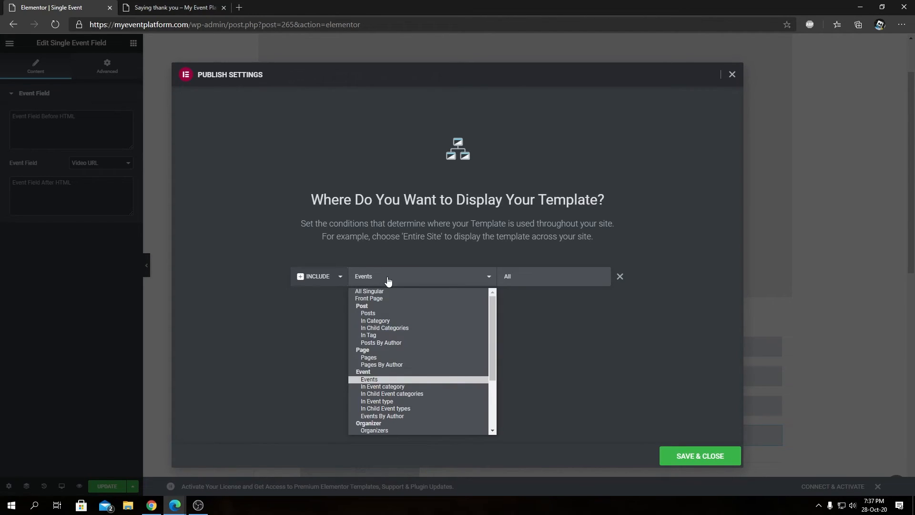
click(374, 380)
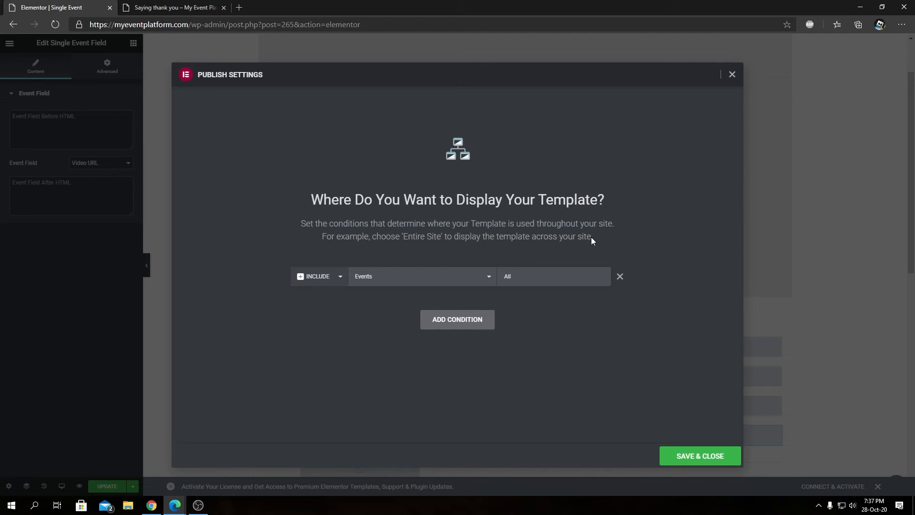
click(688, 459)
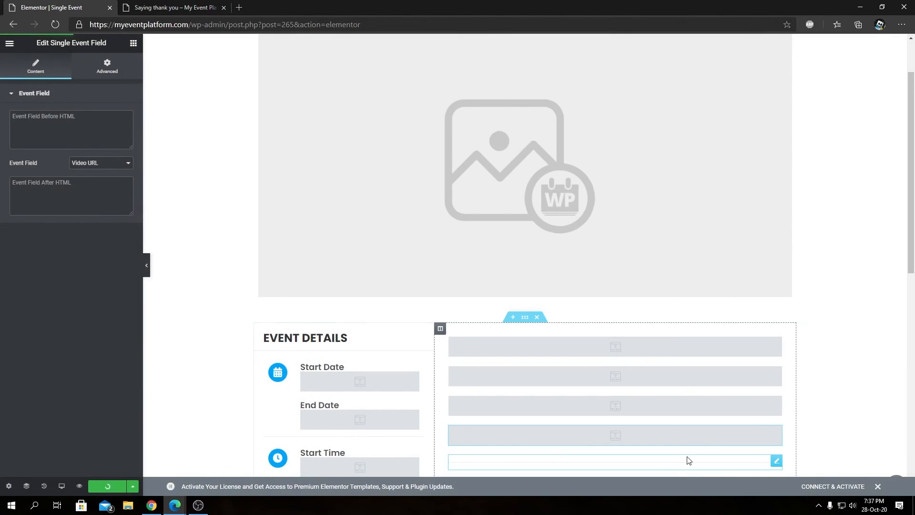
Step: Reload the "Saying thank you" event page and review how the imported template displays its banner and event details
click(183, 7)
click(58, 8)
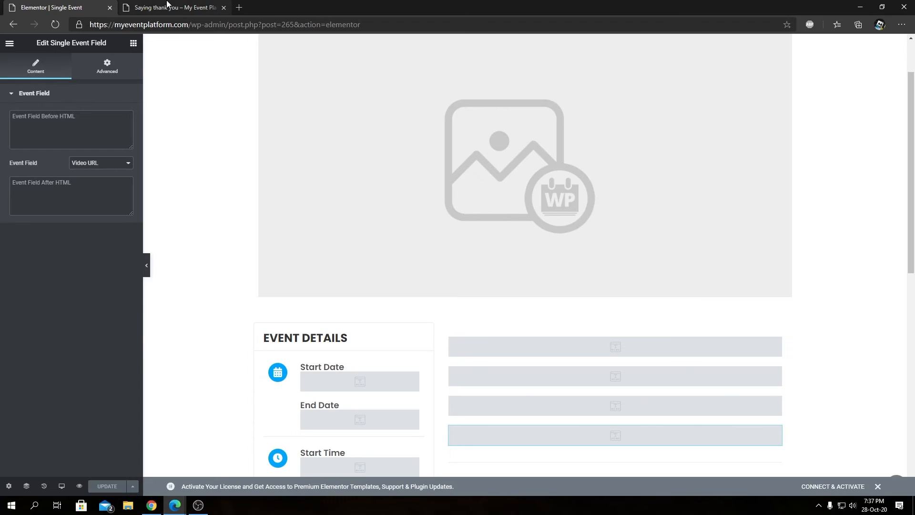
click(177, 8)
scroll(234, 221, up, 5)
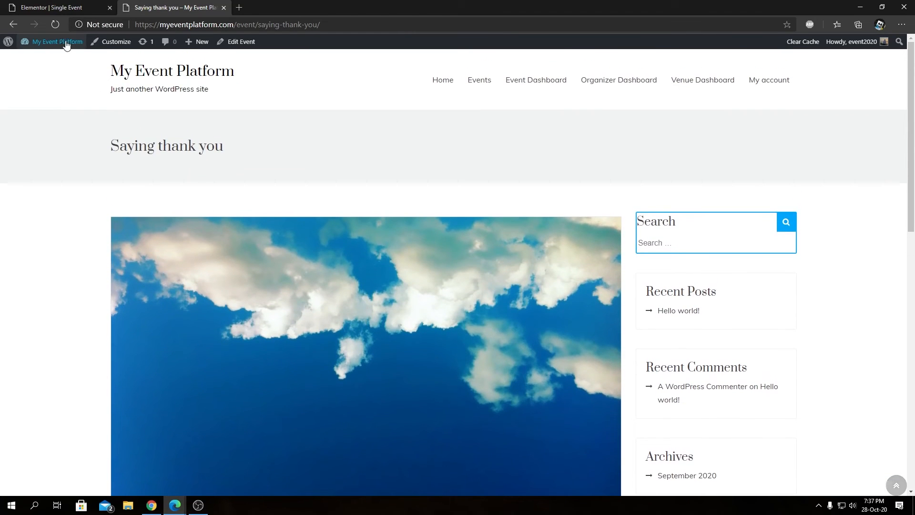
click(59, 30)
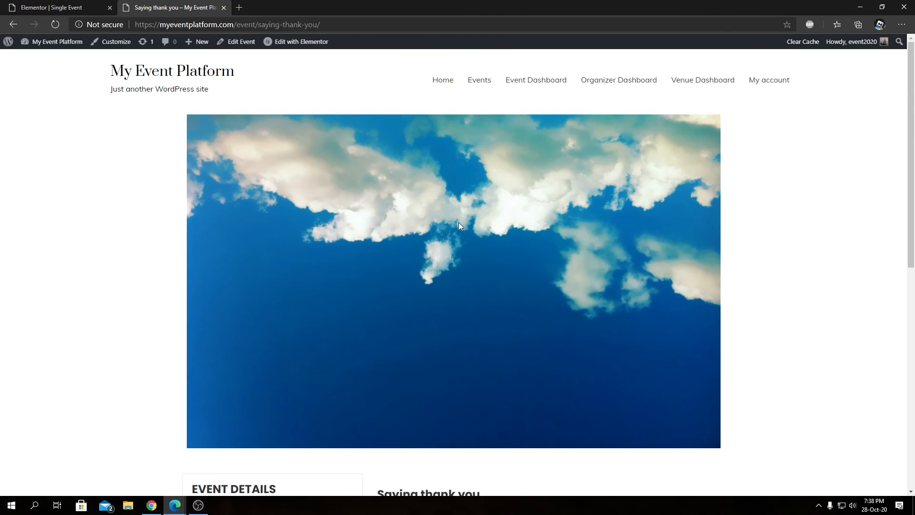
scroll(559, 212, down, 3)
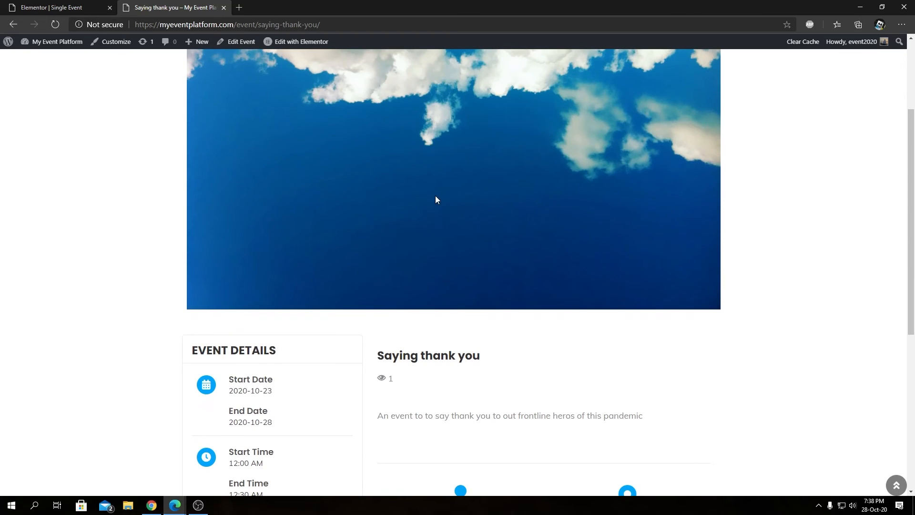
scroll(419, 184, up, 2)
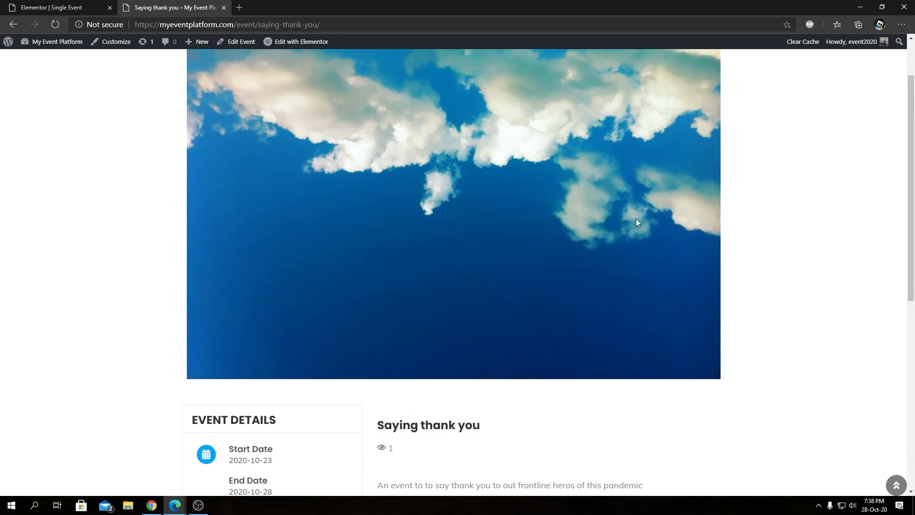
Step: Examine the event page's details column, title, description, organizer, venue, tags and share links, and return to the Single Event template in Elementor
scroll(635, 219, down, 4)
scroll(325, 277, down, 3)
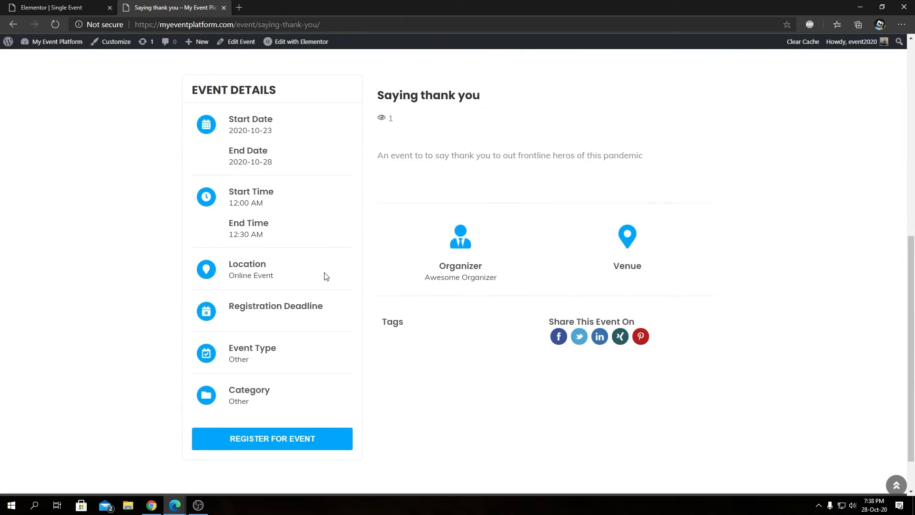
scroll(325, 277, up, 2)
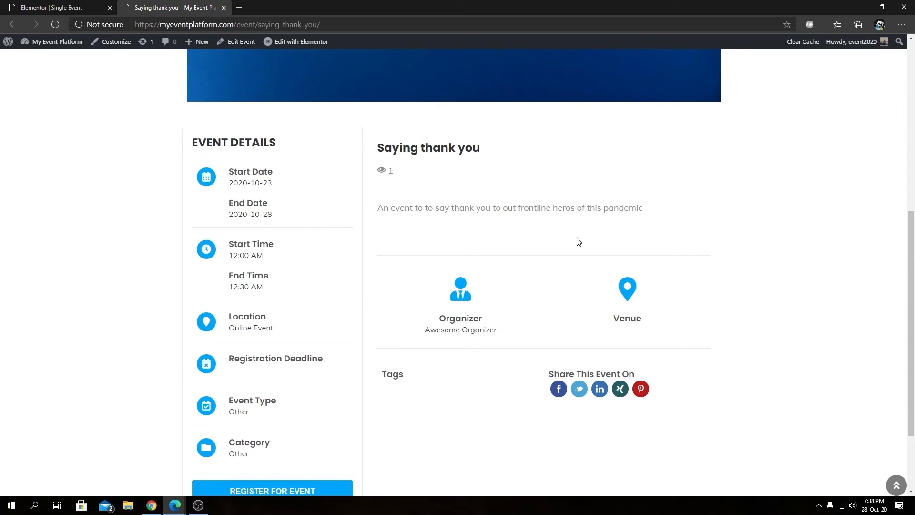
drag(380, 148, 418, 148)
click(494, 168)
triple_click(448, 152)
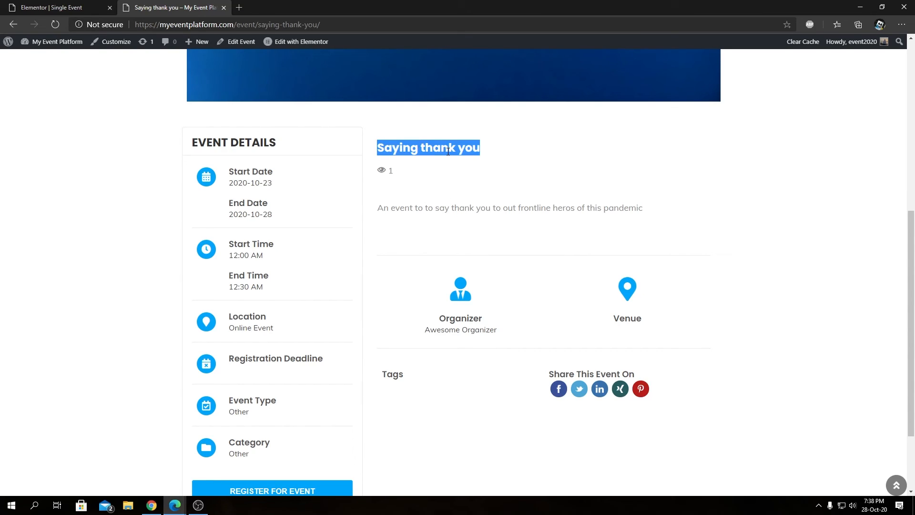
triple_click(412, 209)
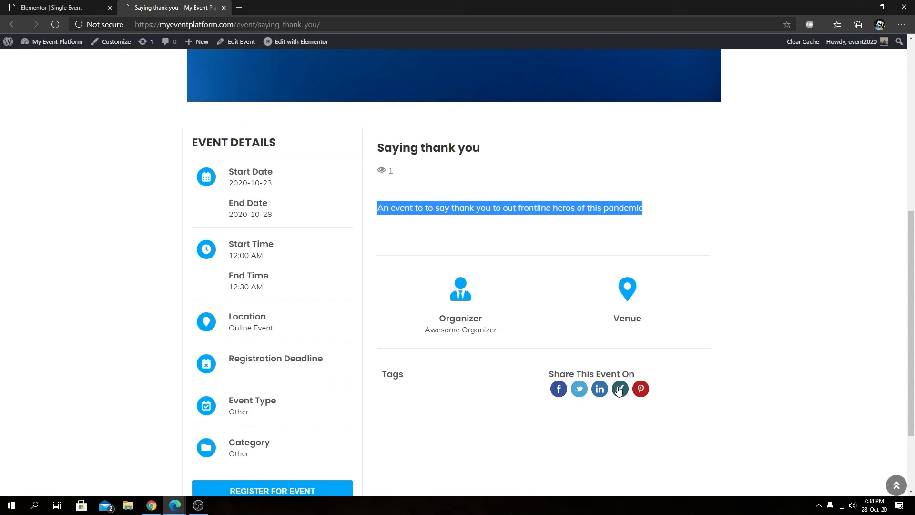
double_click(602, 375)
scroll(614, 375, down, 2)
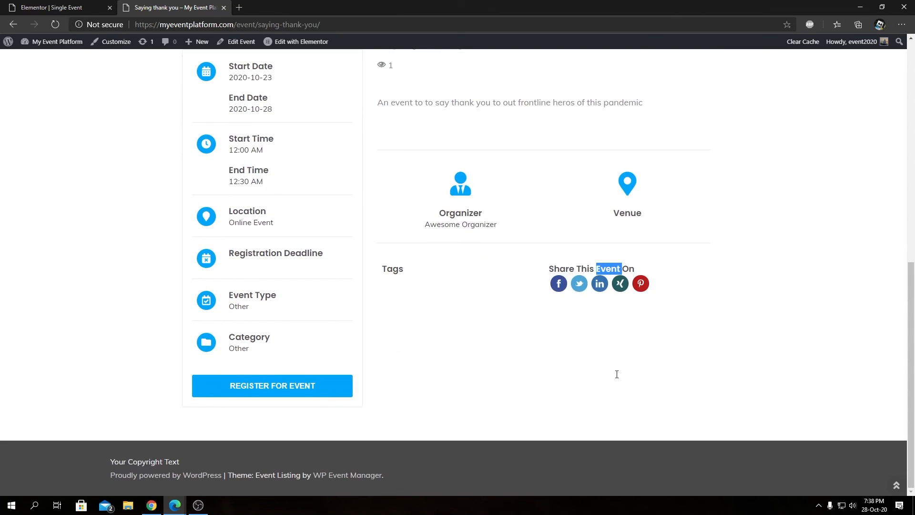
scroll(372, 390, up, 3)
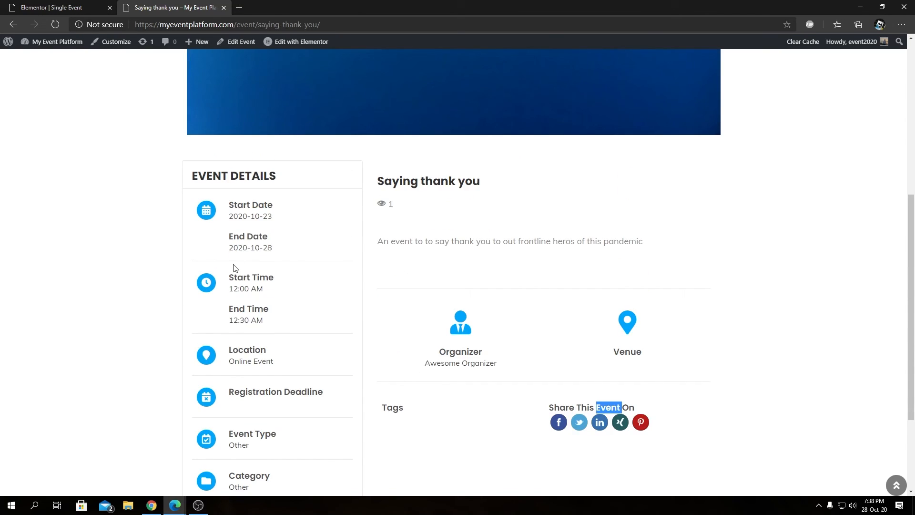
scroll(237, 262, down, 3)
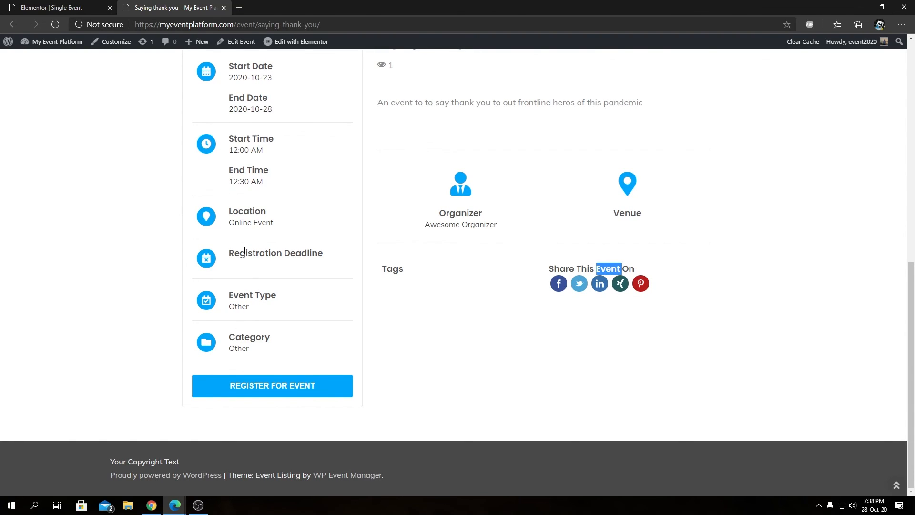
click(51, 7)
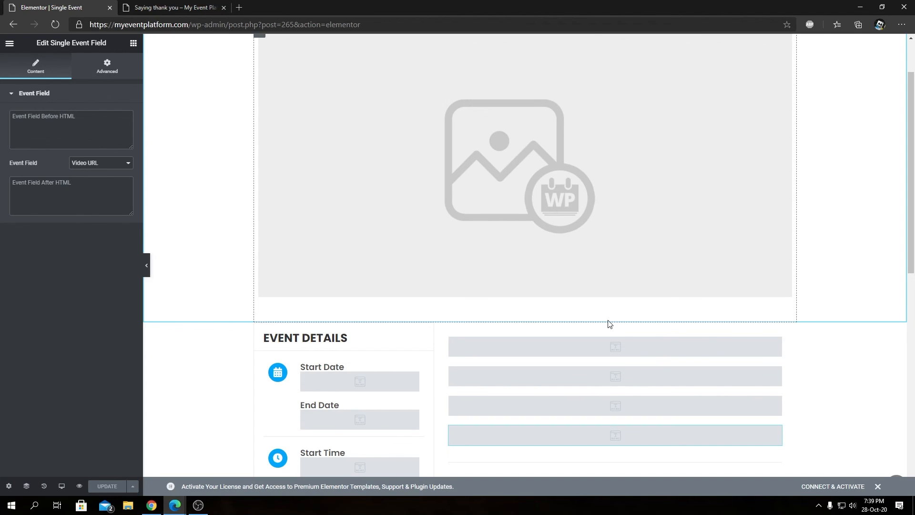
key(alt+Tab)
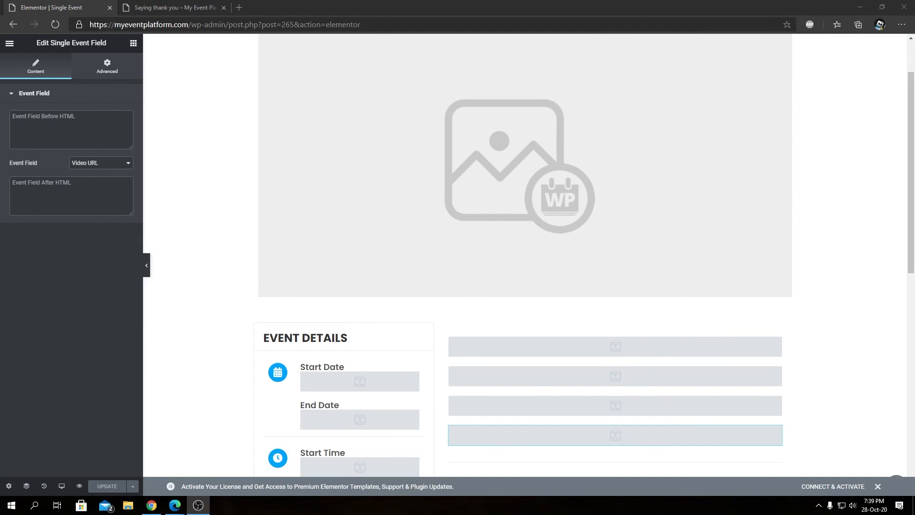